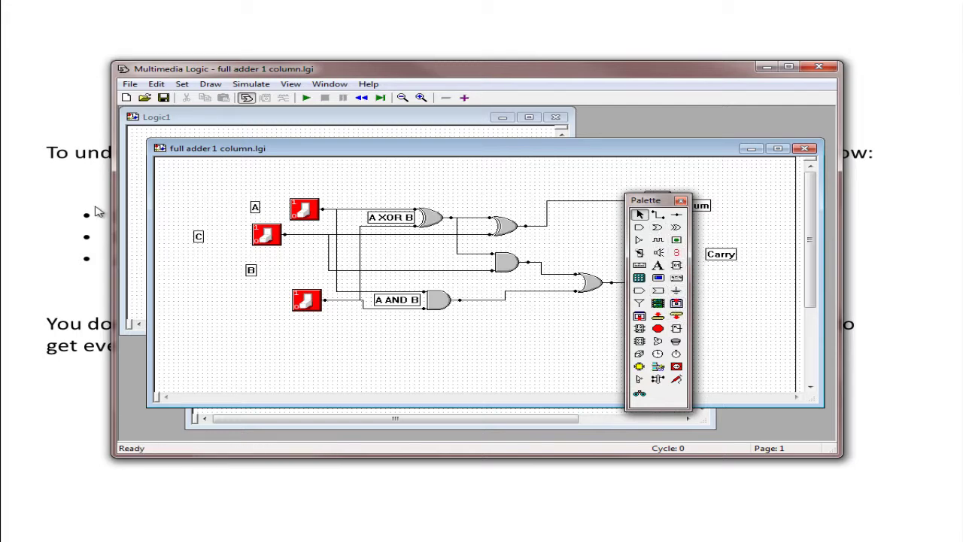
# Move the Palette aside to uncover Sum and Carry, and start the full adder simulation.
pyautogui.moveTo(655, 200); pyautogui.dragTo(98, 205)
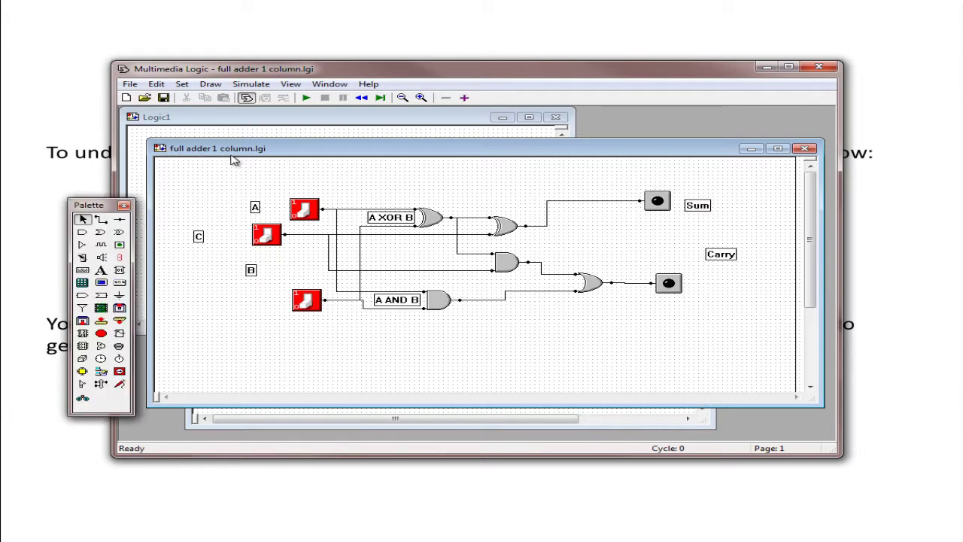
pyautogui.click(305, 217)
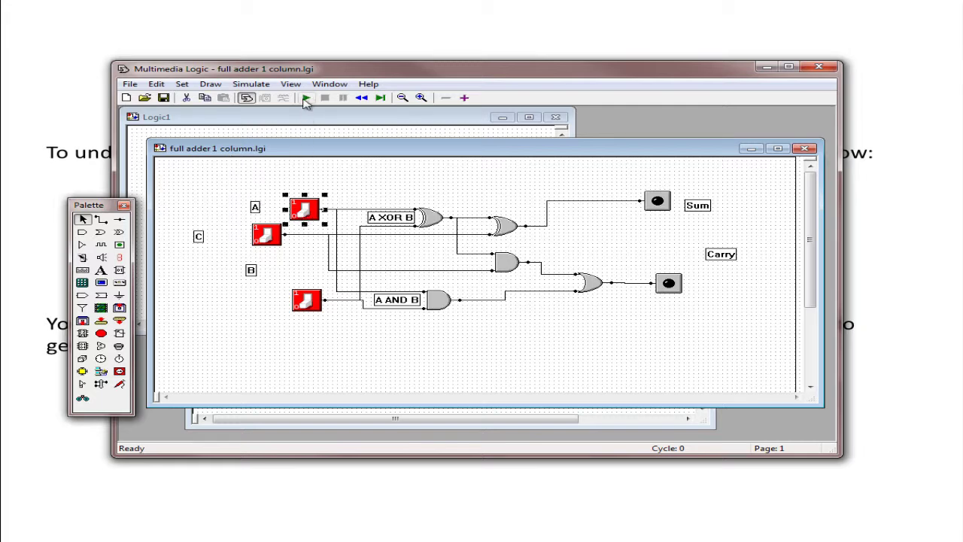
pyautogui.click(307, 99)
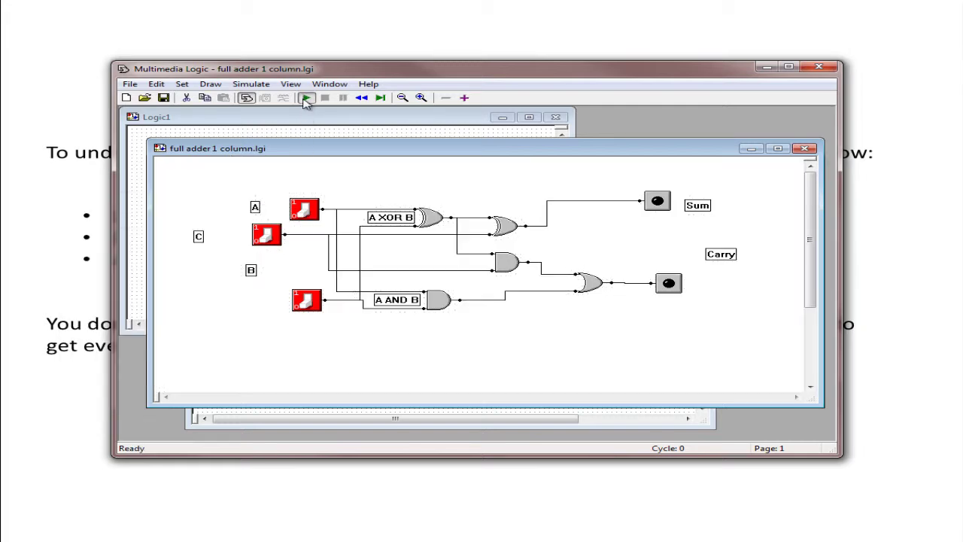
# Toggle inputs A, C and B until both the Sum and Carry LEDs light.
pyautogui.click(307, 215)
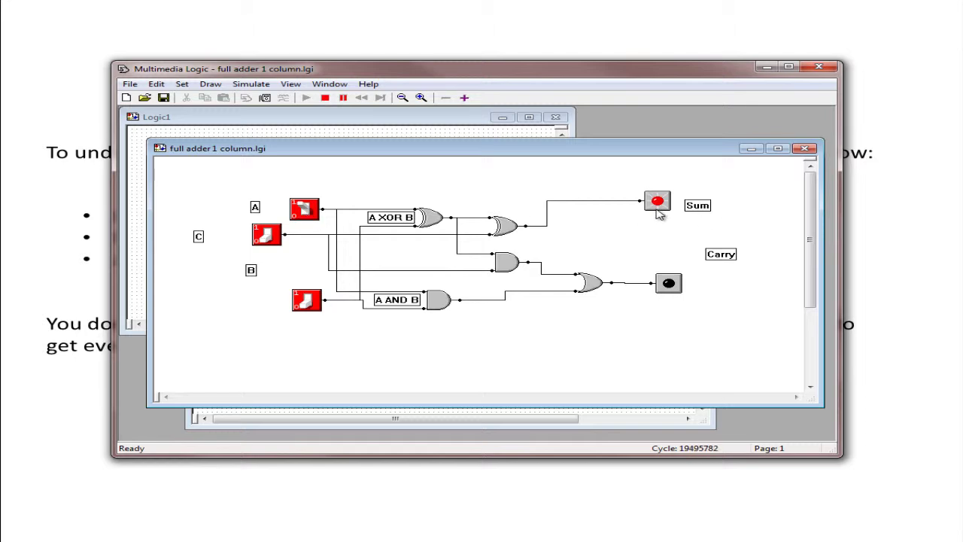
pyautogui.click(308, 217)
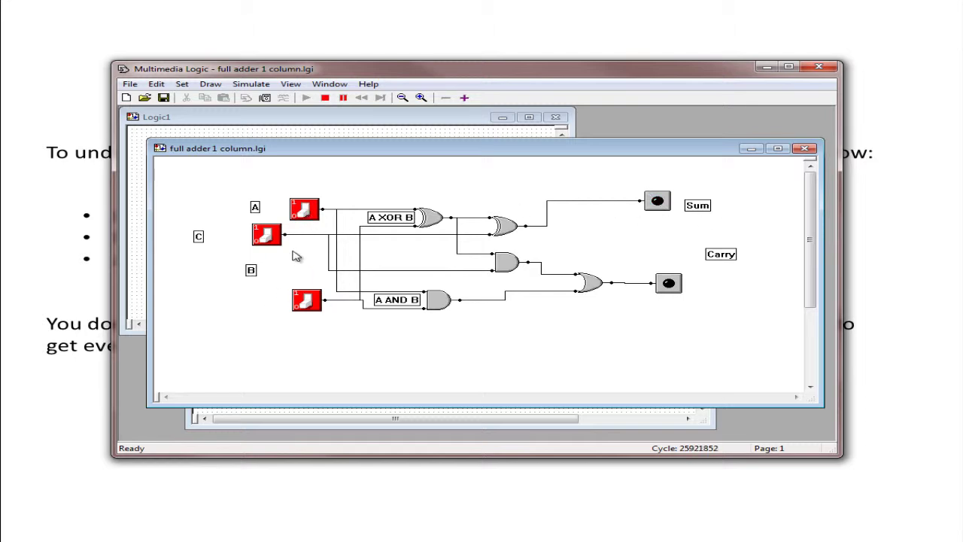
pyautogui.click(268, 238)
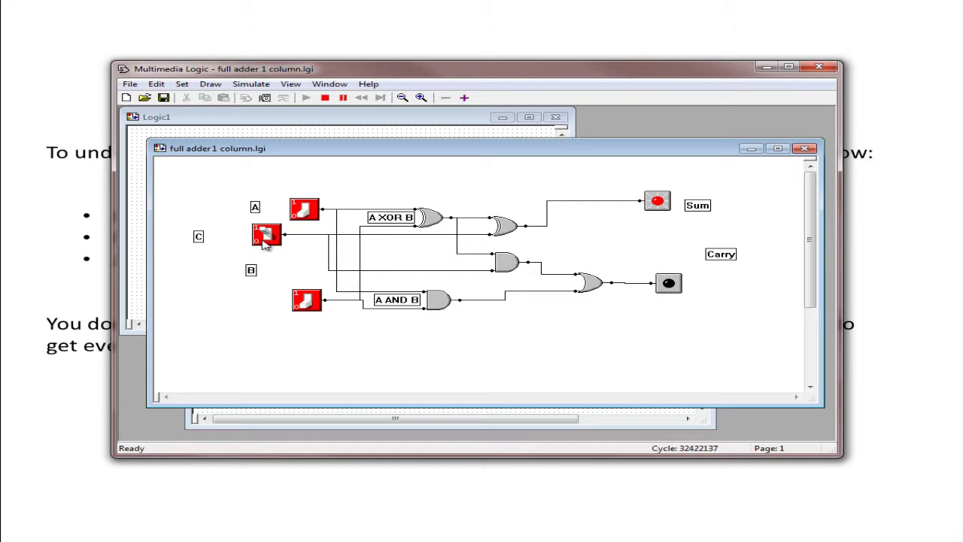
pyautogui.click(265, 239)
pyautogui.click(305, 301)
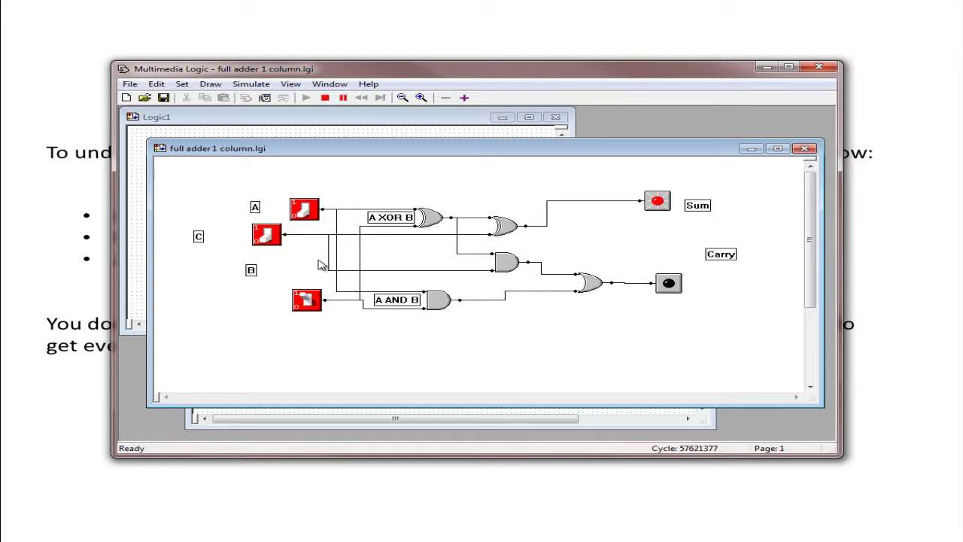
pyautogui.click(304, 215)
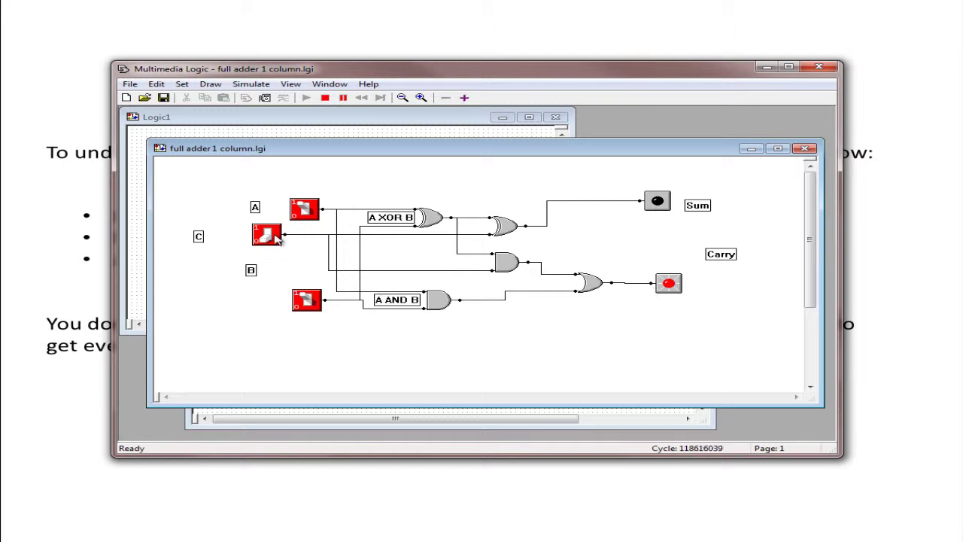
pyautogui.click(275, 235)
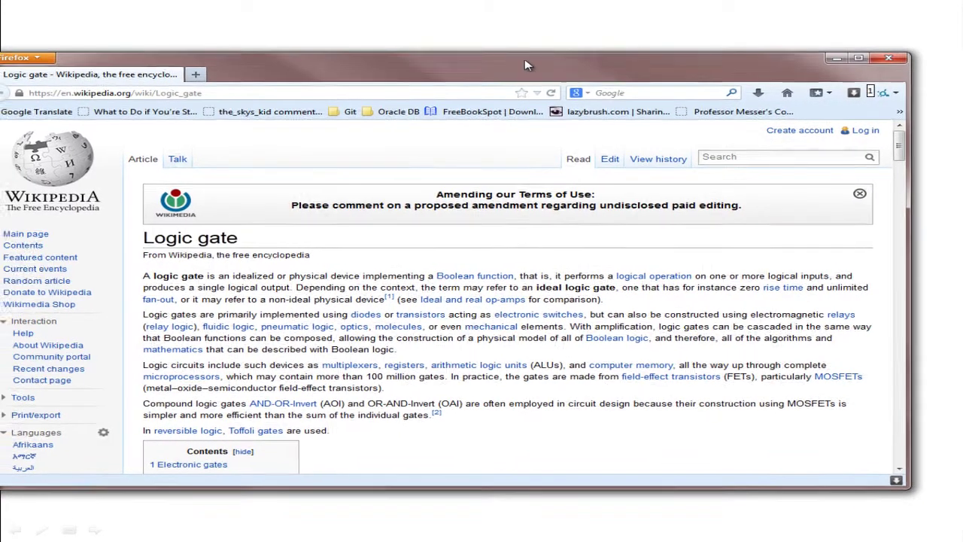
# Bring Firefox fully on screen and scroll the Logic gate article down to the AND row.
pyautogui.moveTo(527, 65); pyautogui.dragTo(541, 39)
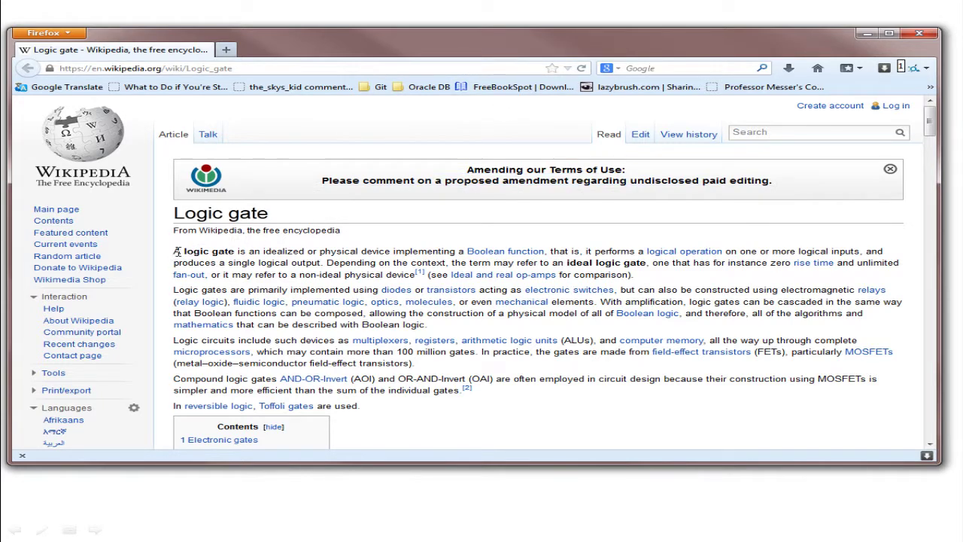
pyautogui.moveTo(178, 252); pyautogui.dragTo(476, 404)
pyautogui.click(479, 406)
pyautogui.scroll(-15, 491, 405)
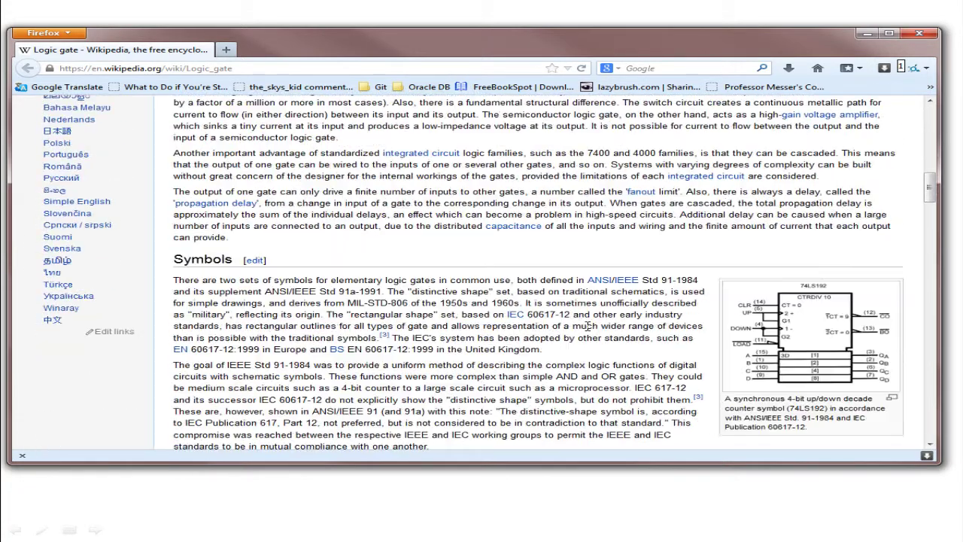
pyautogui.scroll(-4, 585, 329)
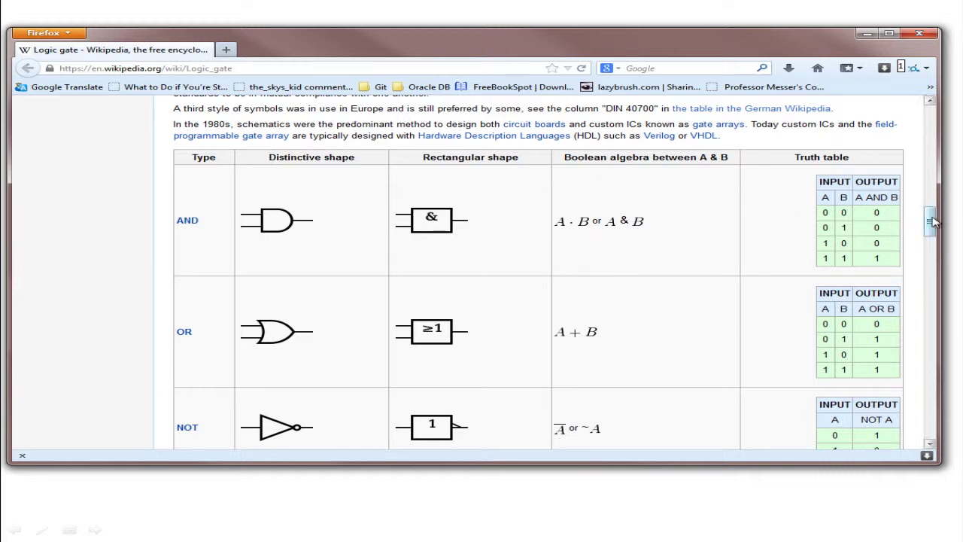
pyautogui.scroll(-1, 932, 222)
pyautogui.doubleClick(188, 190)
pyautogui.click(211, 189)
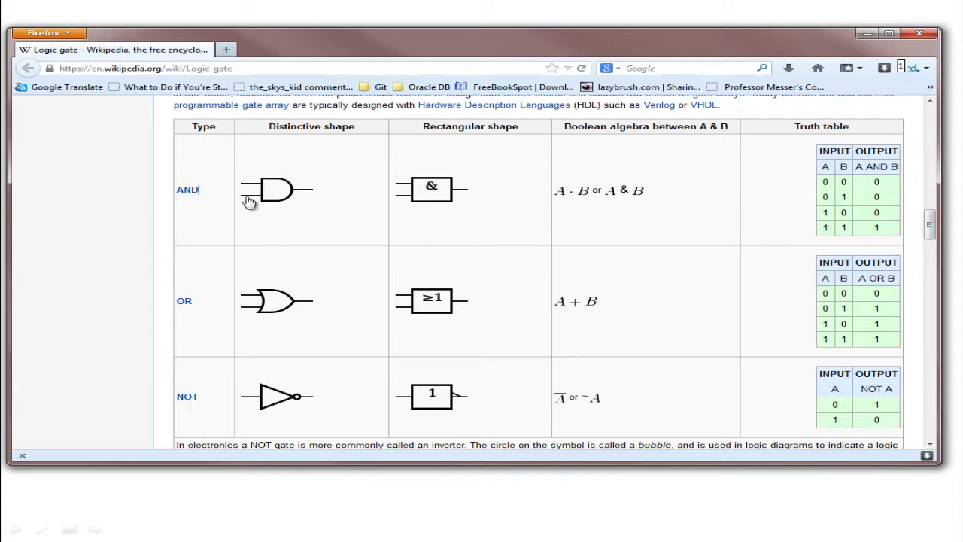
# Scroll through the gate symbol table from AND to XNOR.
pyautogui.moveTo(930, 224); pyautogui.dragTo(930, 265)
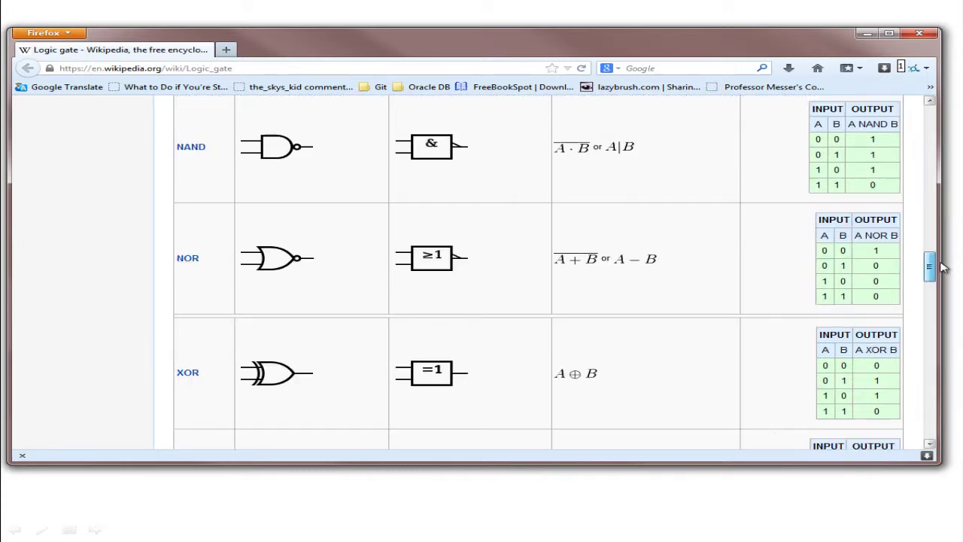
pyautogui.scroll(2, 346, 200)
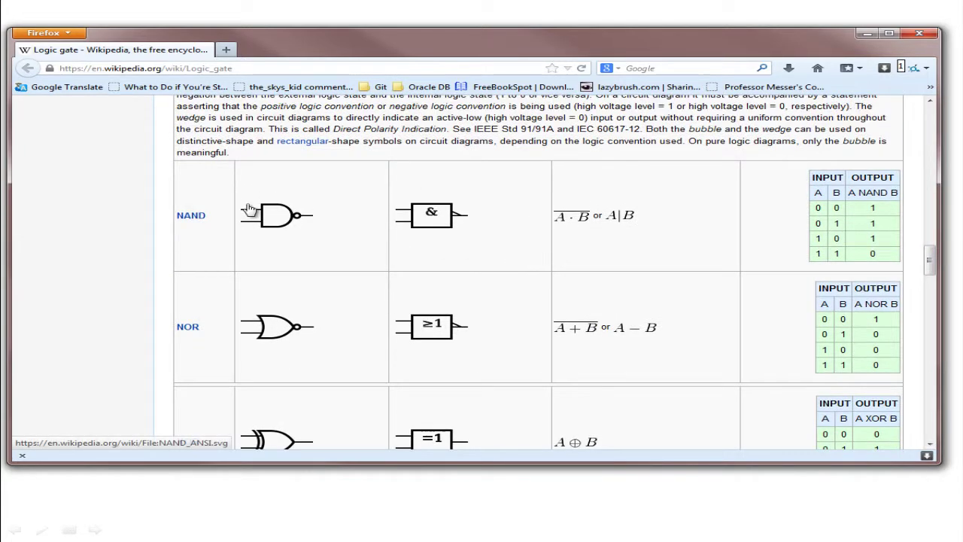
pyautogui.scroll(-4, 204, 268)
pyautogui.scroll(8, 208, 254)
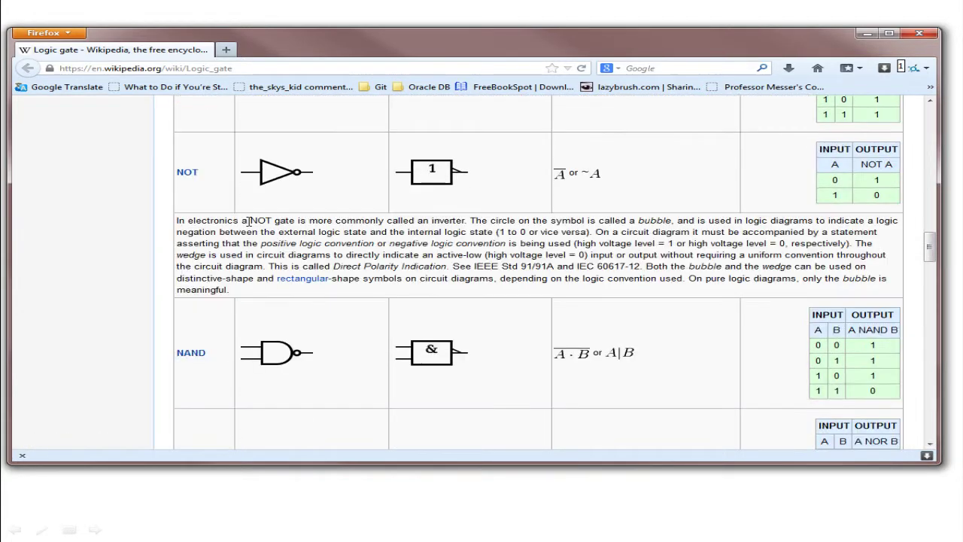
pyautogui.moveTo(248, 221); pyautogui.dragTo(305, 219)
pyautogui.scroll(-6, 308, 223)
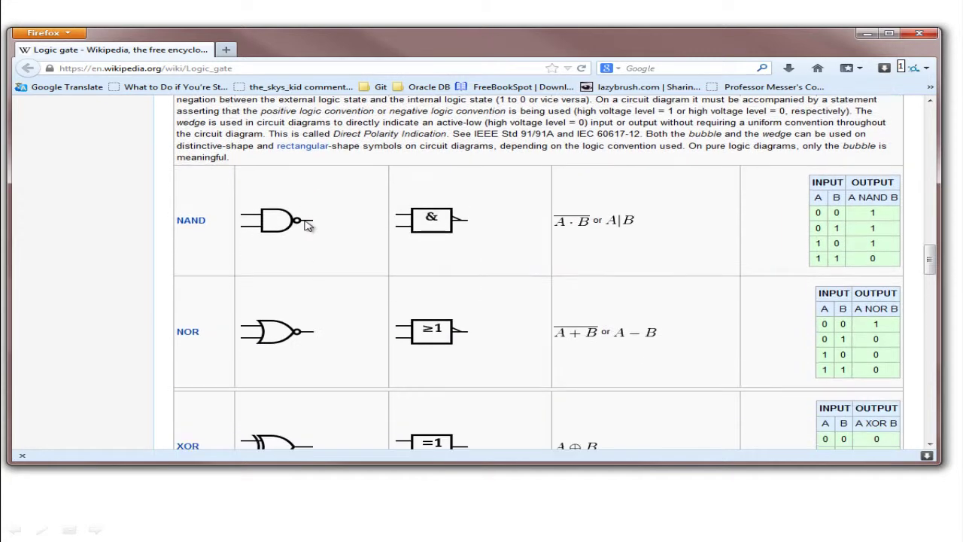
pyautogui.scroll(-4, 307, 224)
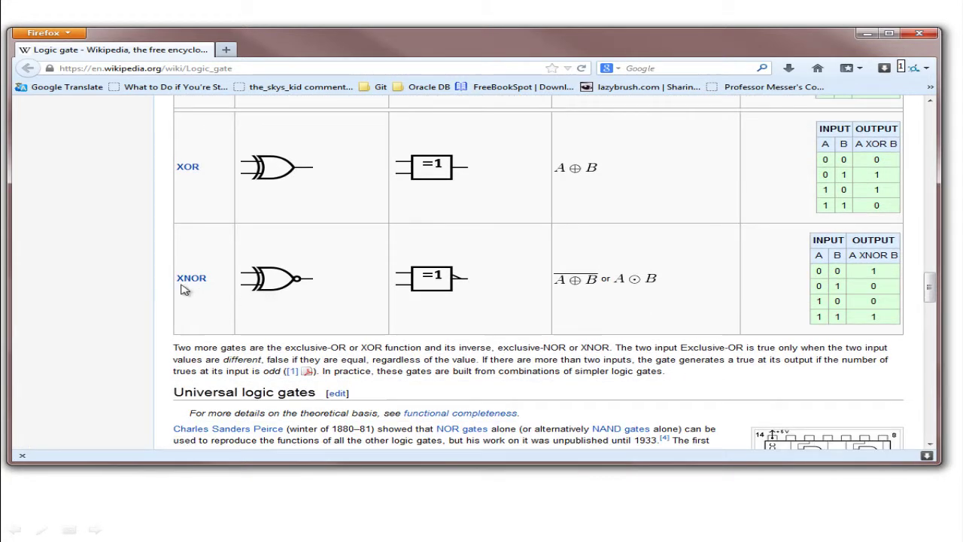
pyautogui.scroll(15, 737, 259)
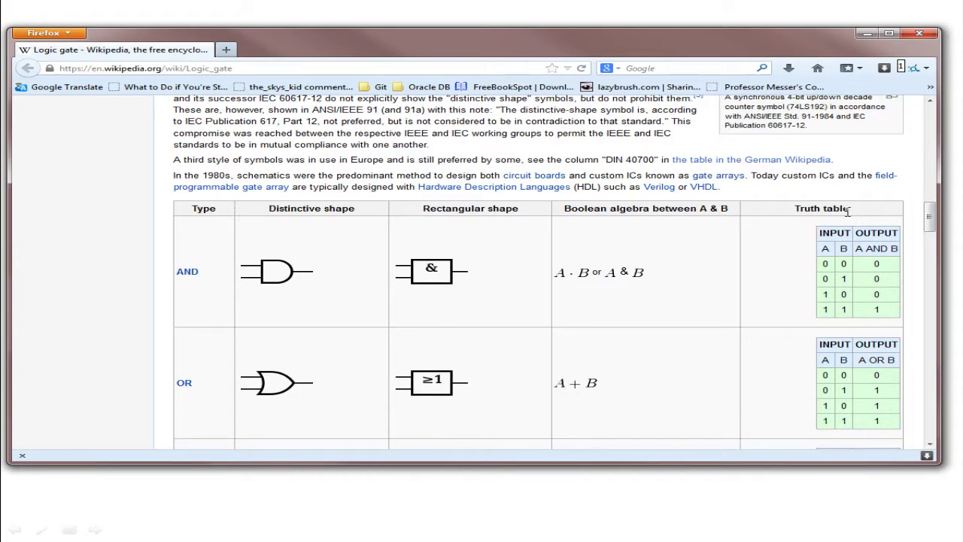
# Back in Excel, replace False with FALSE in legend cell D7.
pyautogui.hotkey('alt', 'Tab')
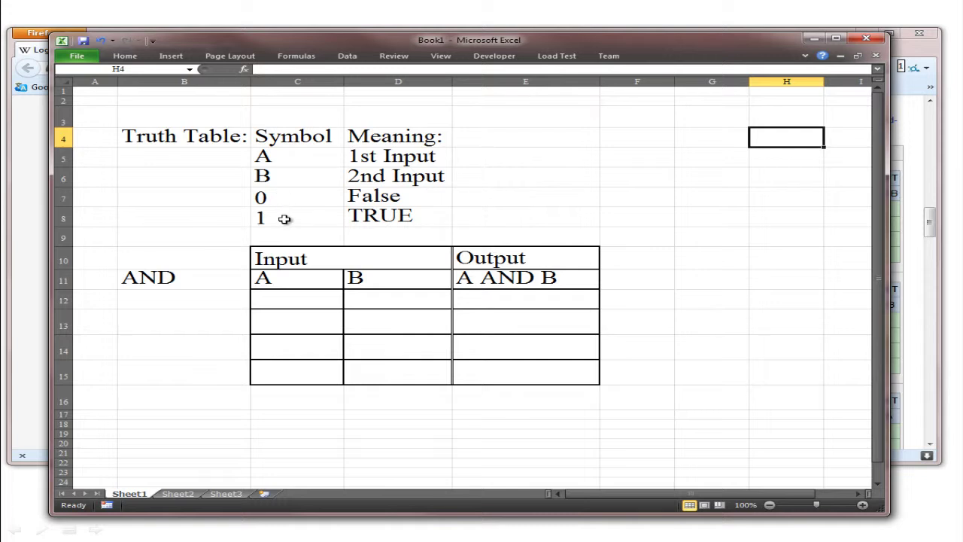
pyautogui.doubleClick(406, 197)
pyautogui.moveTo(406, 197); pyautogui.dragTo(297, 198)
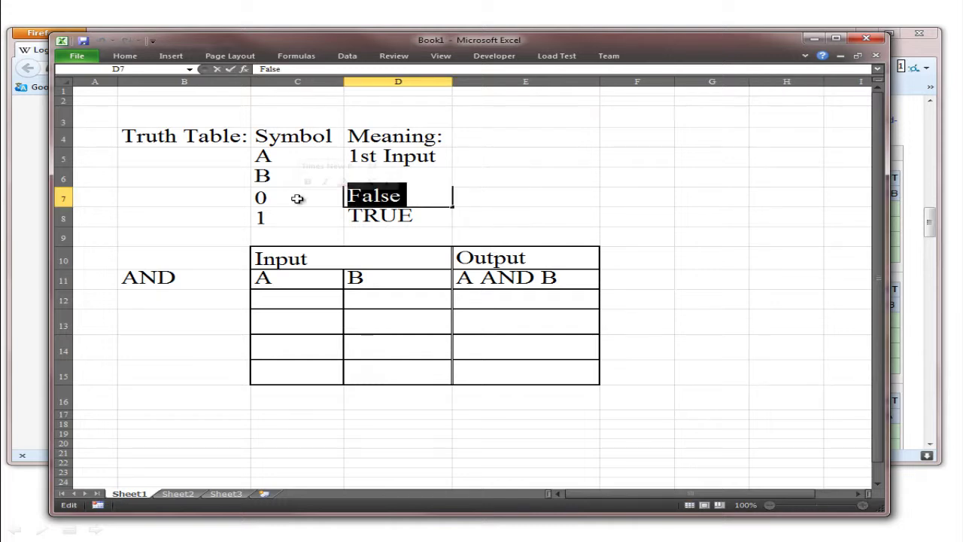
pyautogui.write('FALSE')
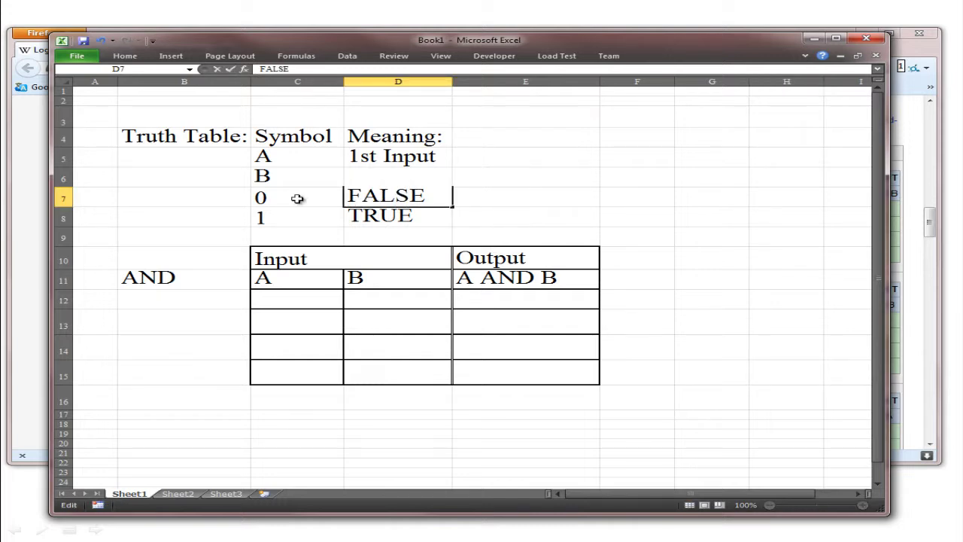
pyautogui.click(516, 214)
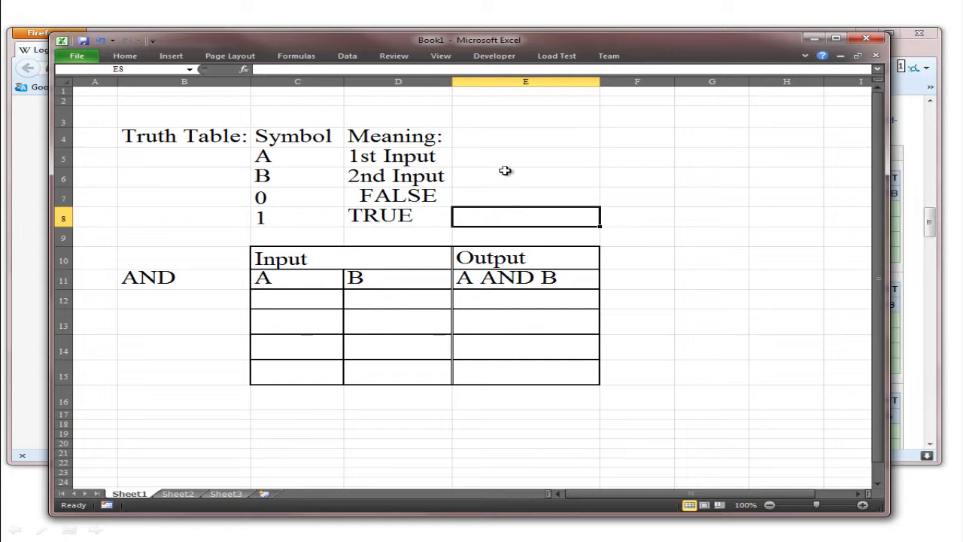
pyautogui.click(288, 301)
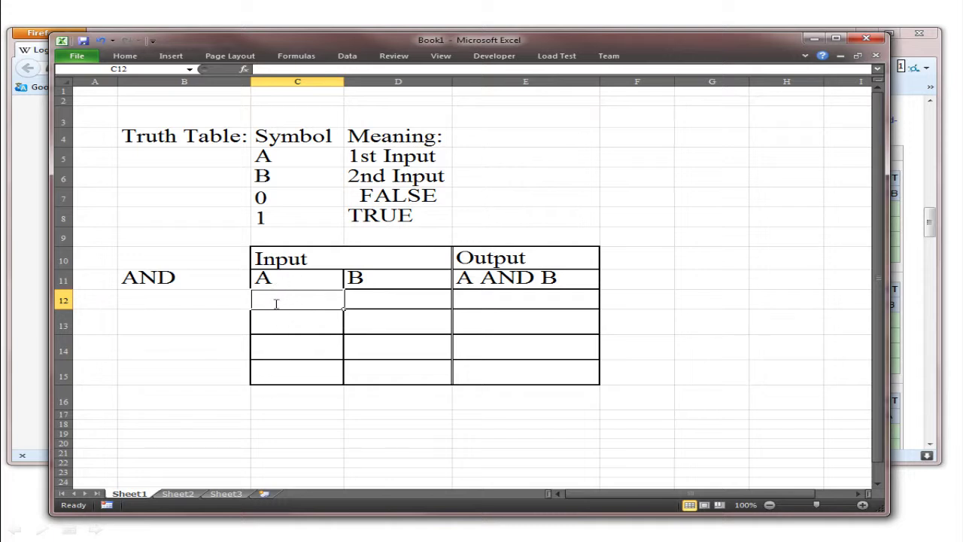
# Enter the A inputs 0, 0, 1, 1 in cells C12 to C15.
pyautogui.write('0')
pyautogui.press('Return')
pyautogui.write('0')
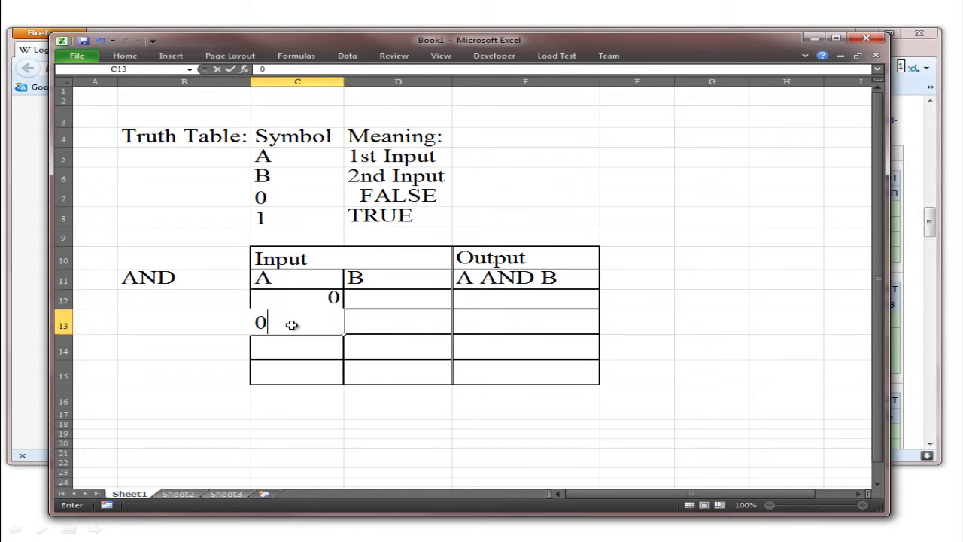
pyautogui.press('Return')
pyautogui.write('1')
pyautogui.press('Return')
pyautogui.write('1')
pyautogui.click(226, 345)
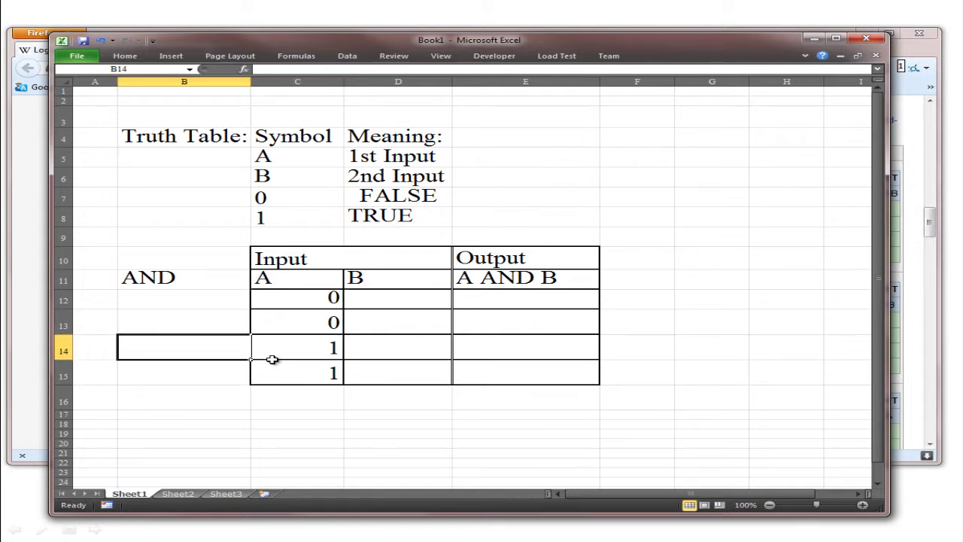
# Enter B inputs 0 and 1 in cells D12 and D13.
pyautogui.click(360, 300)
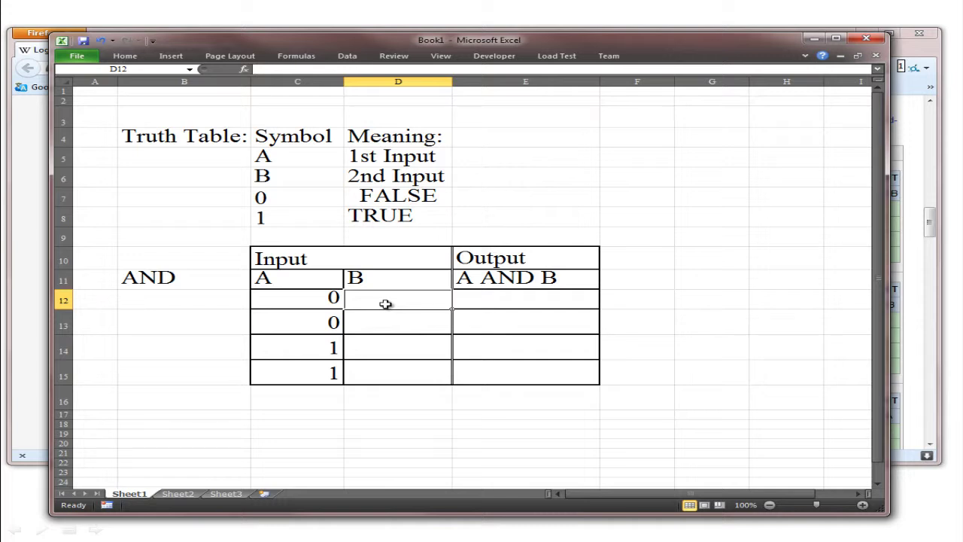
pyautogui.click(329, 297)
pyautogui.click(326, 279)
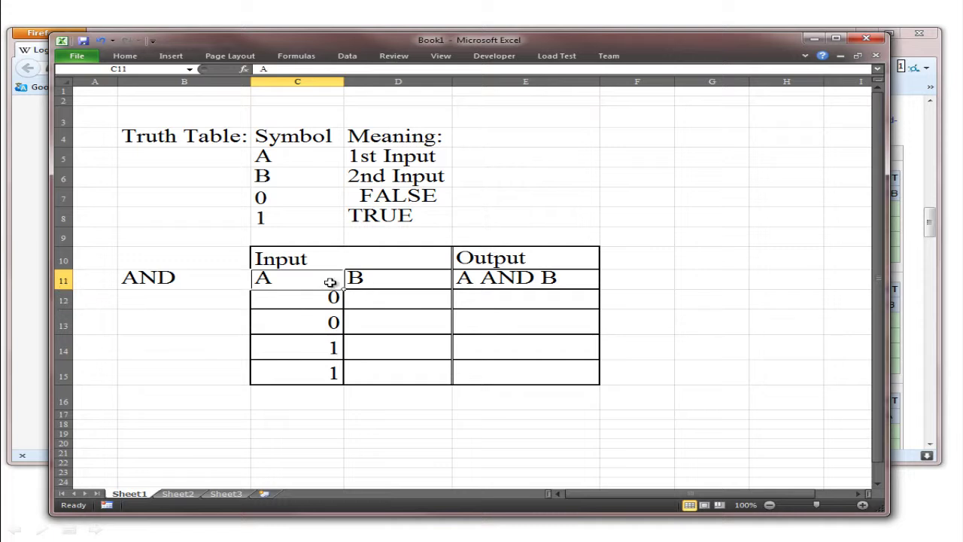
pyautogui.press('Tab')
pyautogui.click(333, 298)
pyautogui.click(384, 304)
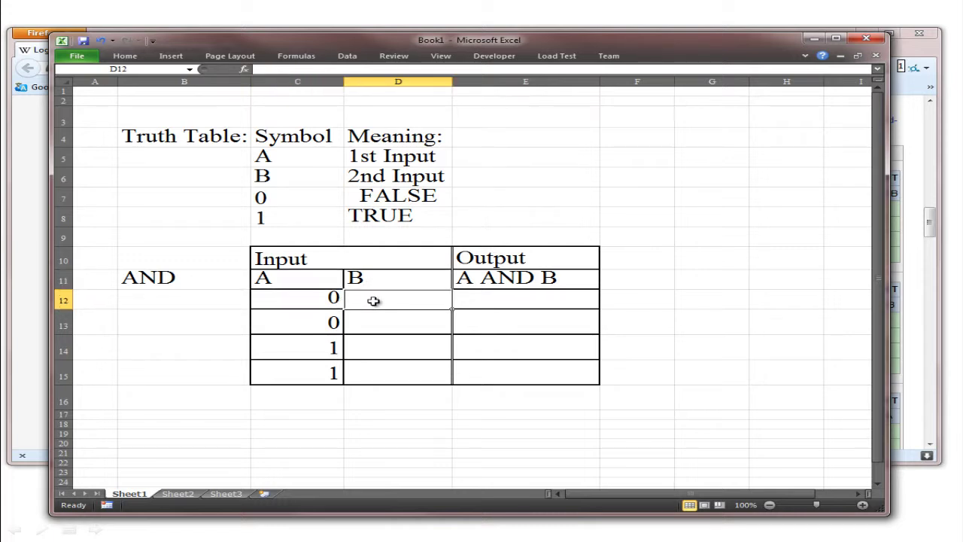
pyautogui.write('0')
pyautogui.press('Return')
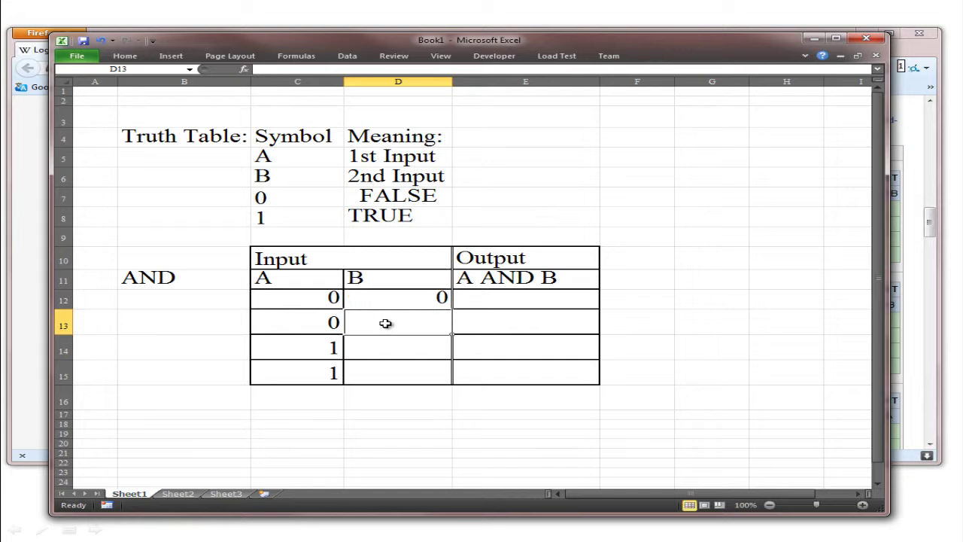
pyautogui.click(321, 326)
pyautogui.click(396, 329)
pyautogui.write('1')
pyautogui.press('Return')
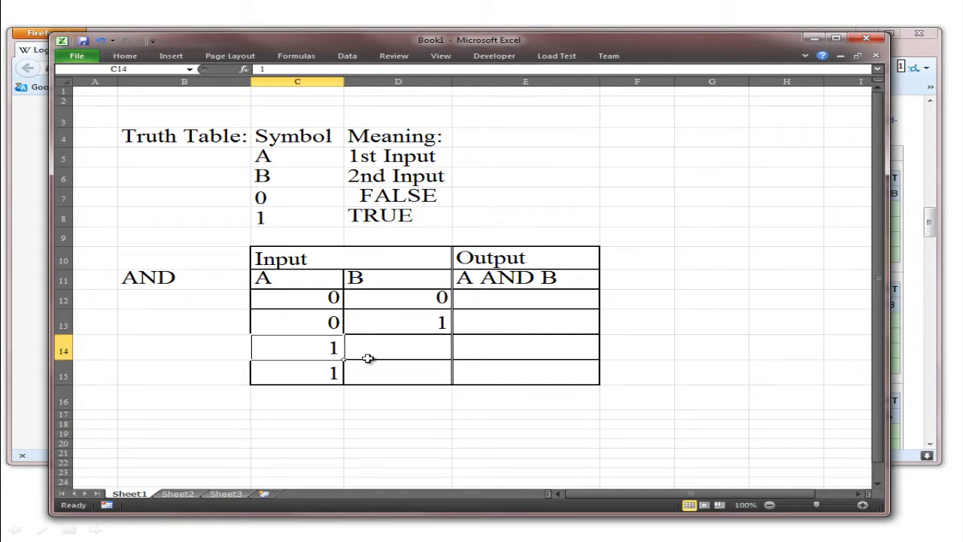
# Enter B inputs 0 and 1 in cells D14 and D15.
pyautogui.write('0')
pyautogui.press('Return')
pyautogui.click(326, 374)
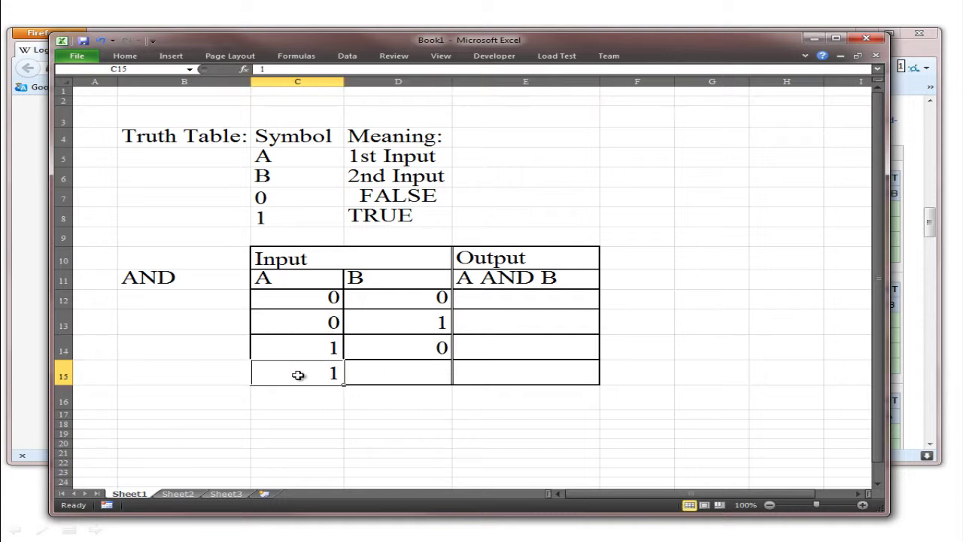
pyautogui.click(417, 376)
pyautogui.write('1')
pyautogui.click(444, 416)
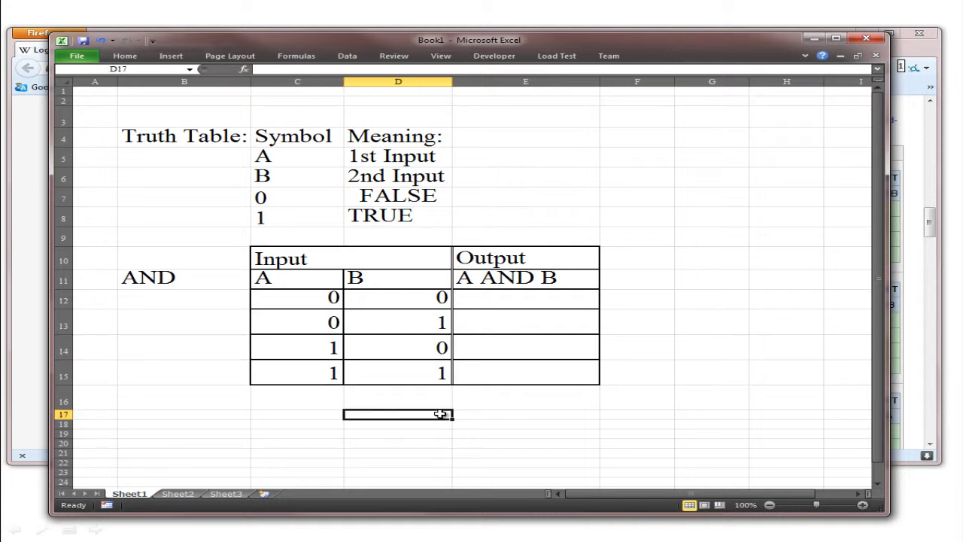
# Review the A and B input pairs row by row.
pyautogui.click(309, 305)
pyautogui.click(396, 302)
pyautogui.press('Left')
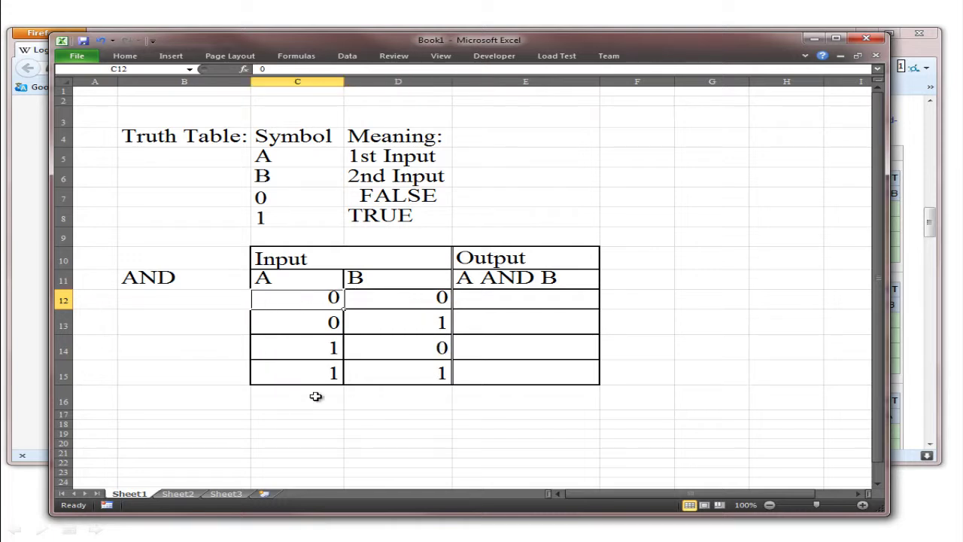
pyautogui.press('Down')
pyautogui.press('Down')
pyautogui.press('Down')
pyautogui.press('Right')
pyautogui.click(325, 351)
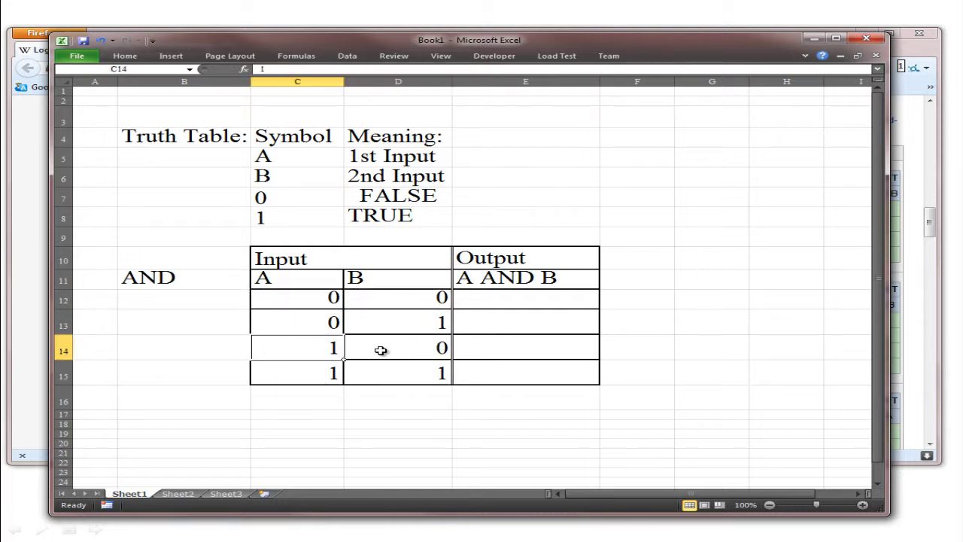
pyautogui.click(380, 351)
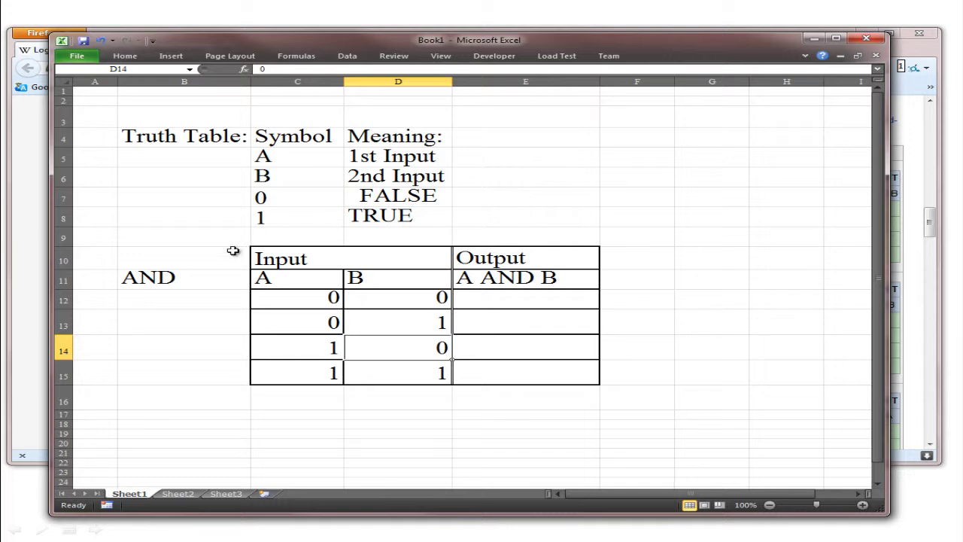
pyautogui.click(299, 298)
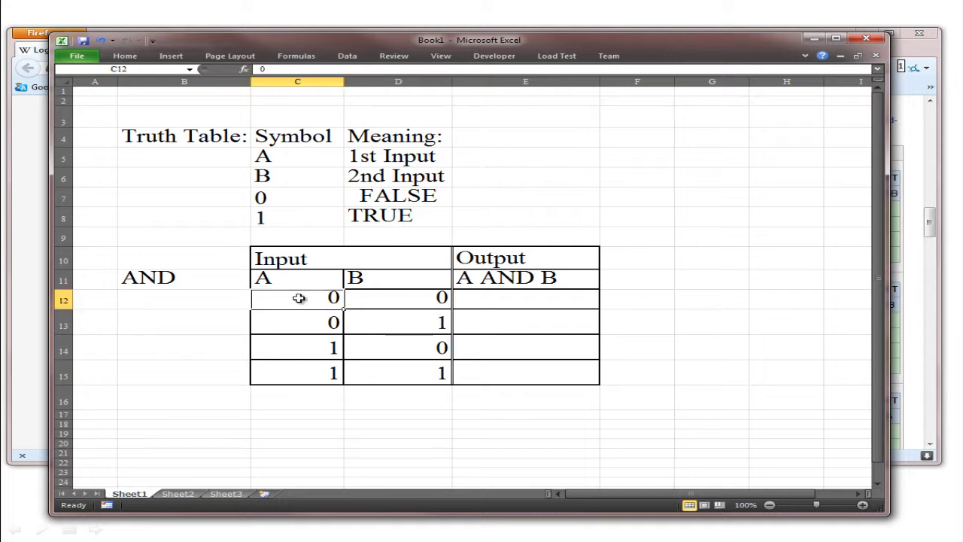
pyautogui.click(407, 300)
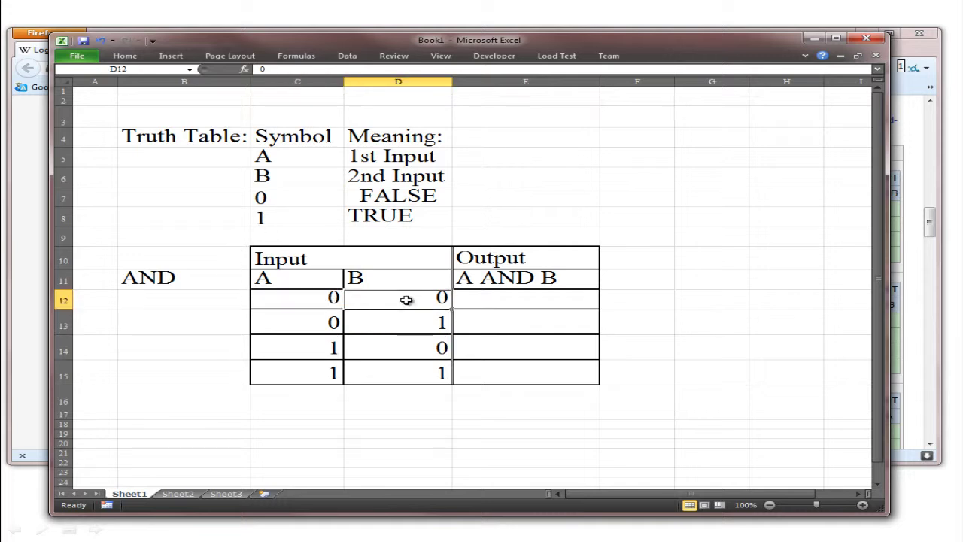
pyautogui.doubleClick(174, 279)
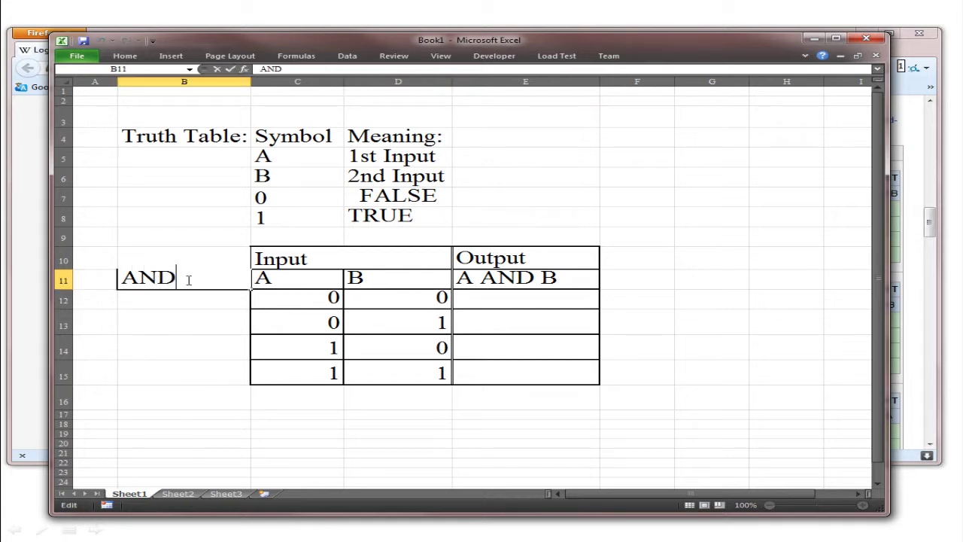
pyautogui.moveTo(188, 280); pyautogui.dragTo(107, 277)
pyautogui.press('Delete')
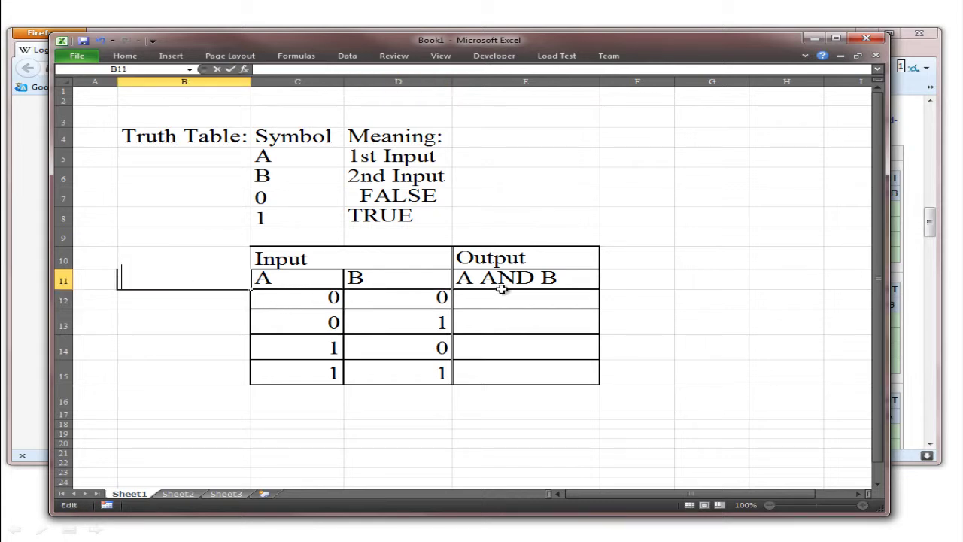
pyautogui.click(516, 283)
pyautogui.doubleClick(517, 283)
pyautogui.moveTo(565, 282); pyautogui.dragTo(428, 276)
pyautogui.press('Delete')
pyautogui.click(675, 281)
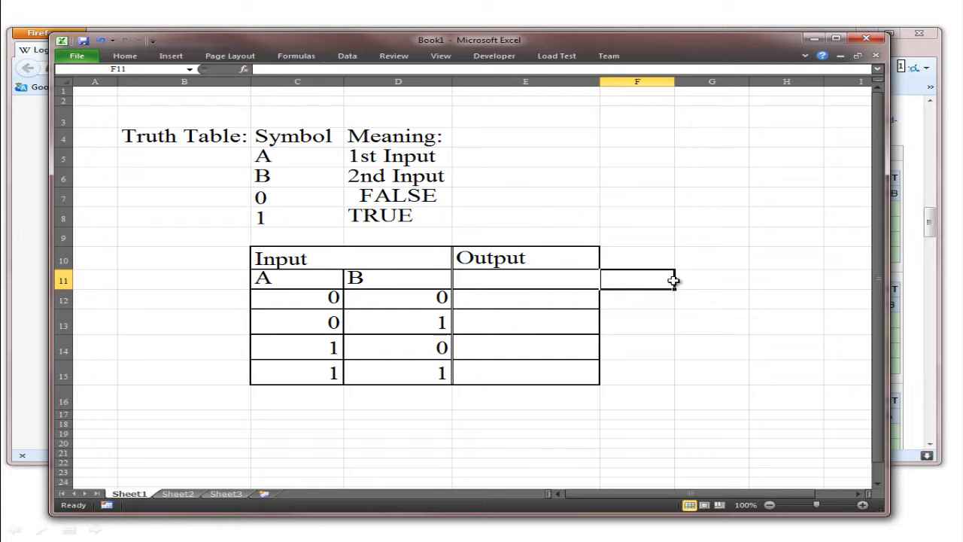
pyautogui.click(349, 299)
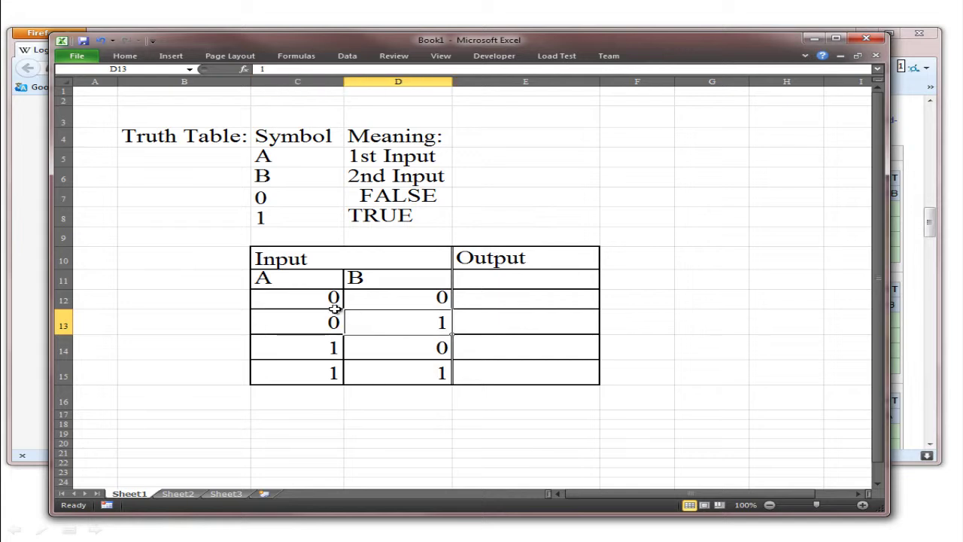
pyautogui.click(331, 299)
pyautogui.click(380, 303)
pyautogui.click(219, 280)
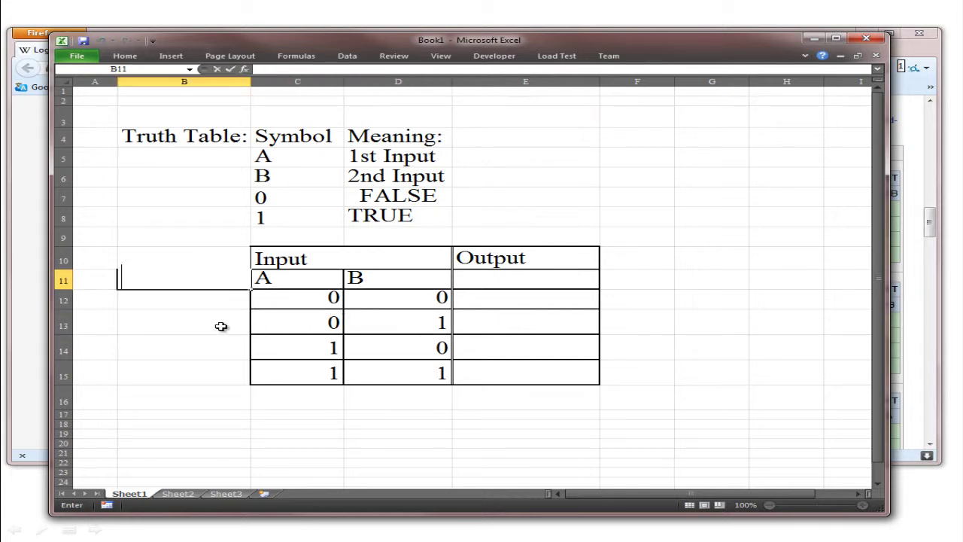
pyautogui.write('AND')
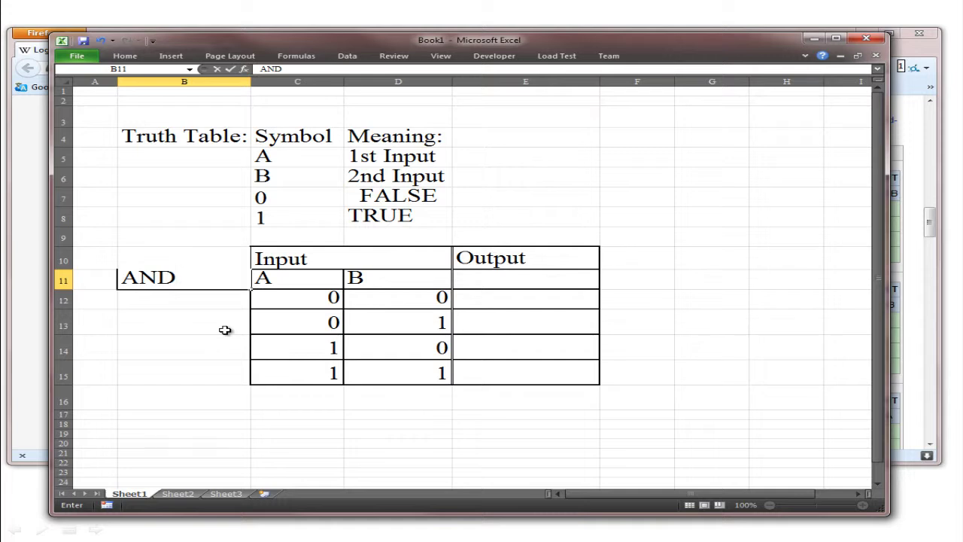
pyautogui.click(508, 283)
pyautogui.doubleClick(530, 285)
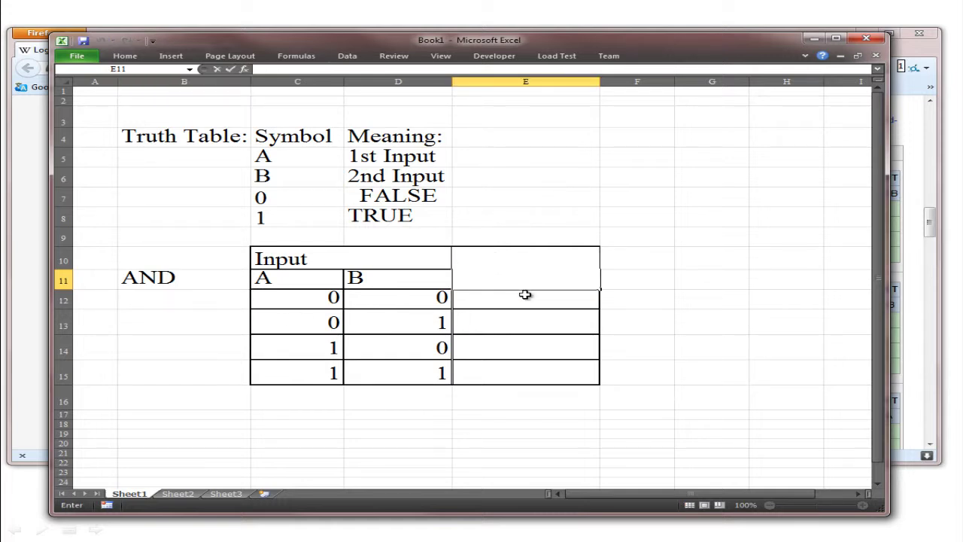
pyautogui.write('A AND B')
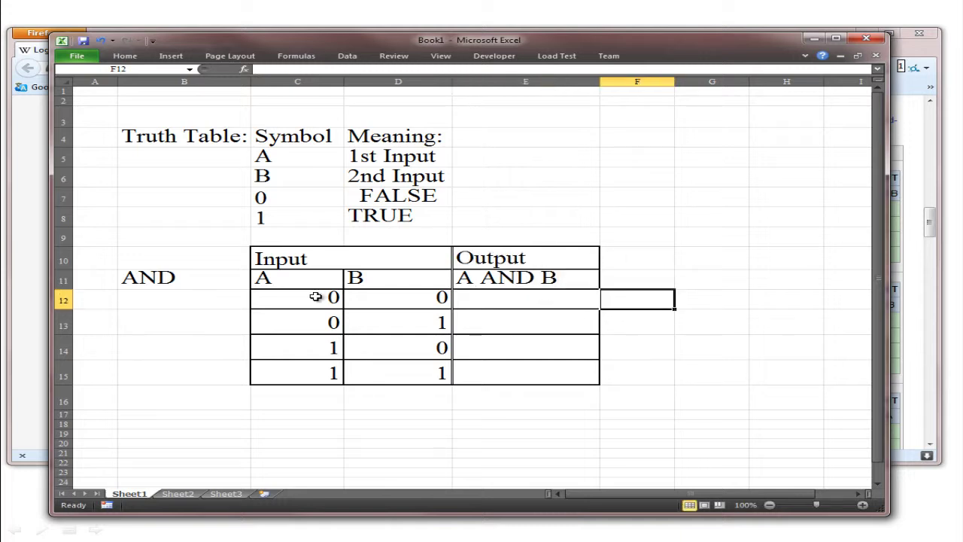
# Enter AND outputs 0 and 0 in E12 and E13.
pyautogui.click(315, 297)
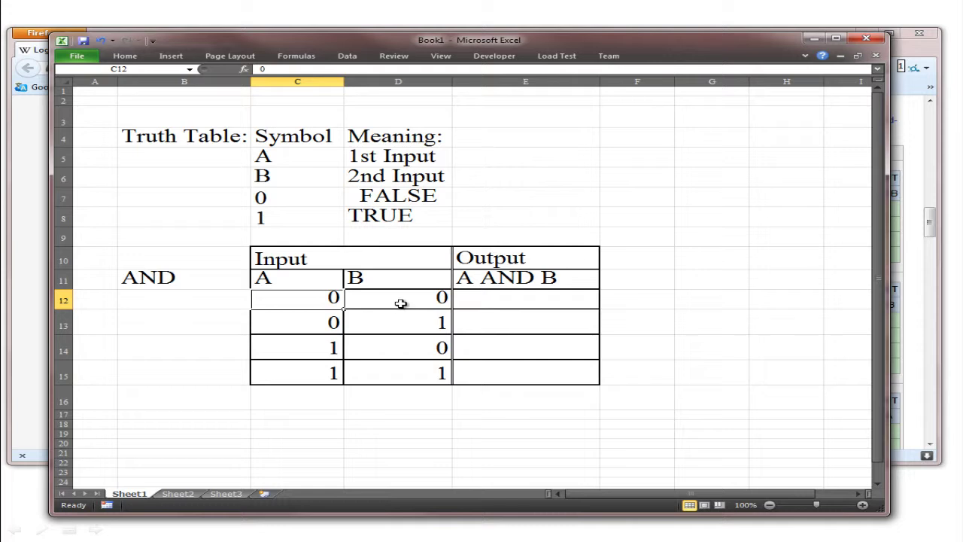
pyautogui.click(527, 302)
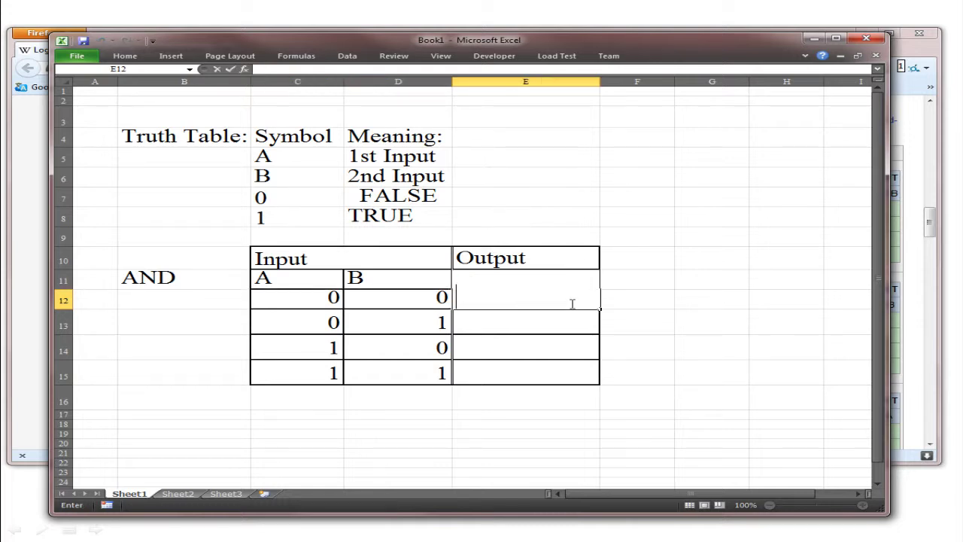
pyautogui.write('0')
pyautogui.click(635, 299)
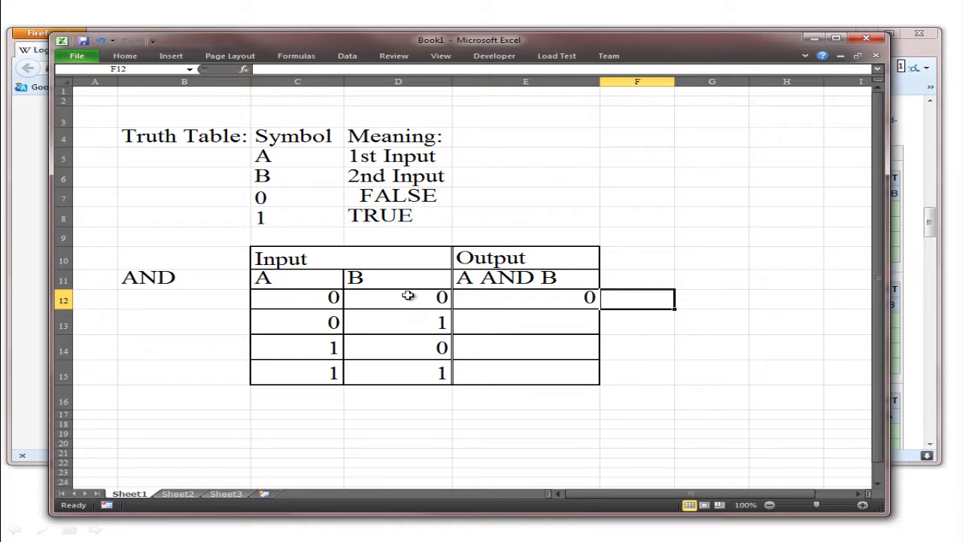
pyautogui.click(301, 324)
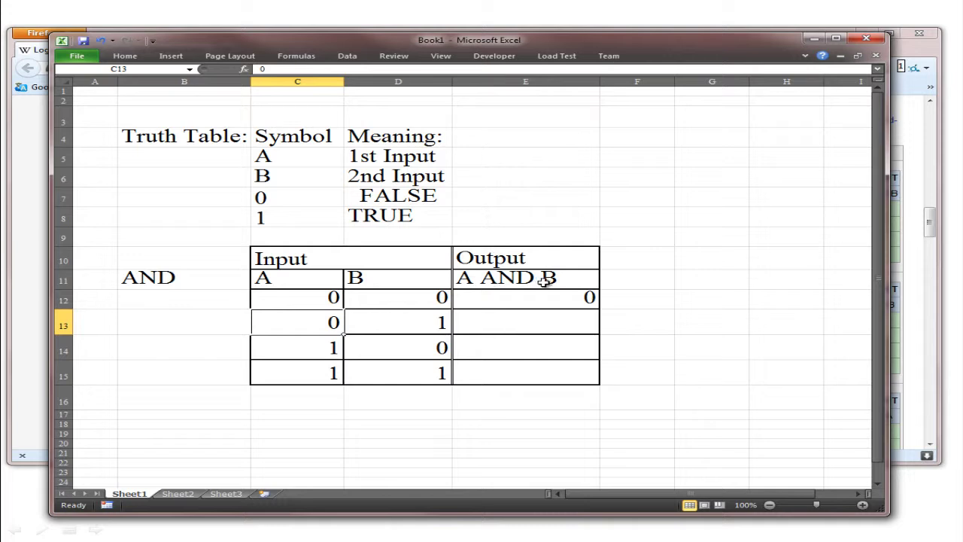
pyautogui.click(490, 320)
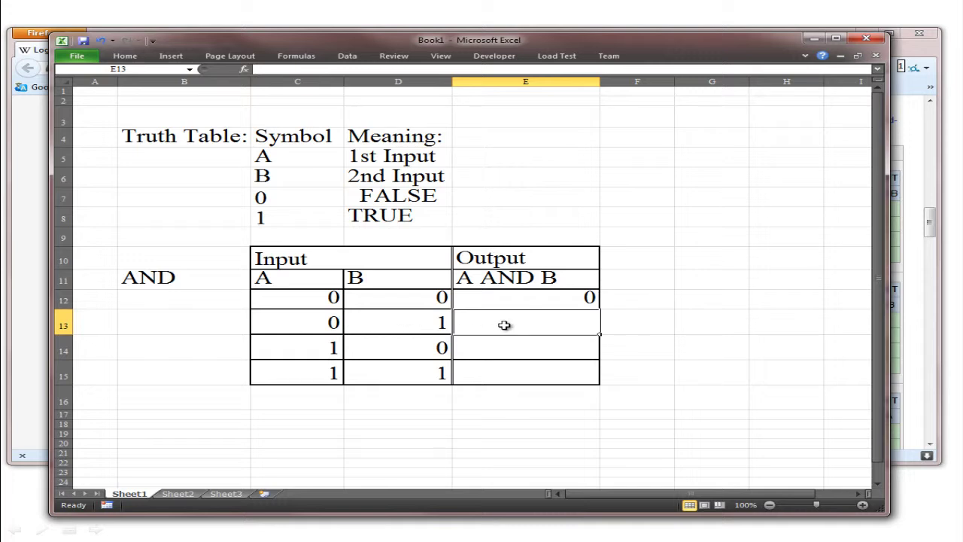
pyautogui.write('0')
pyautogui.click(634, 320)
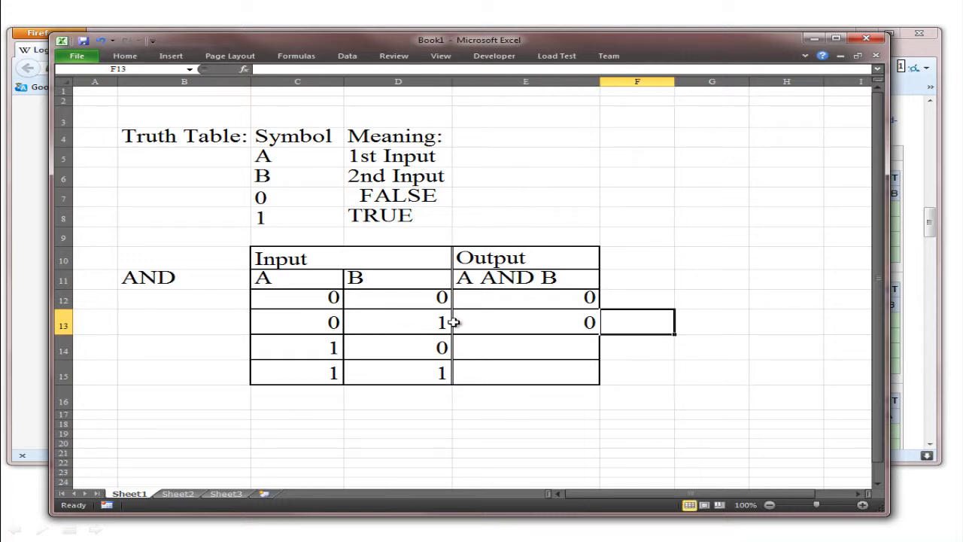
pyautogui.click(319, 323)
pyautogui.click(386, 327)
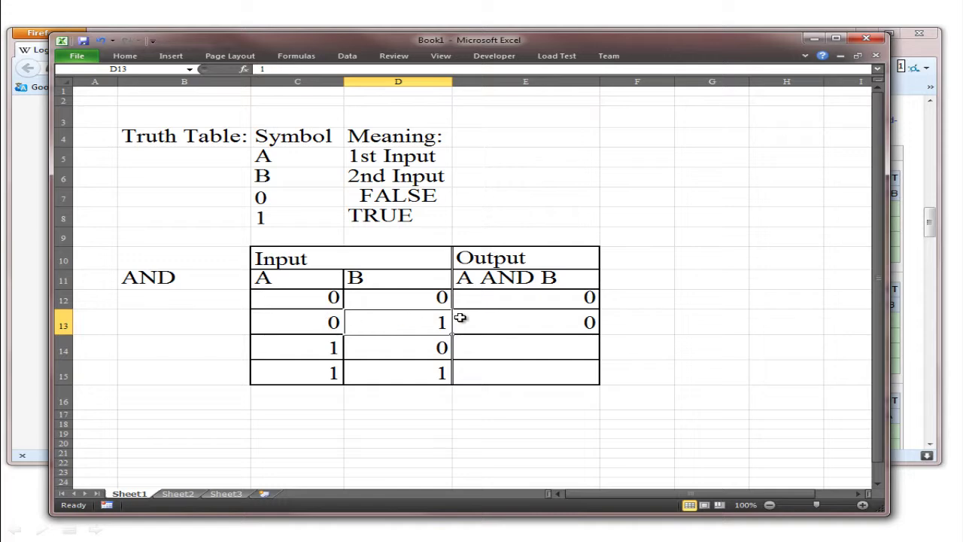
pyautogui.click(502, 320)
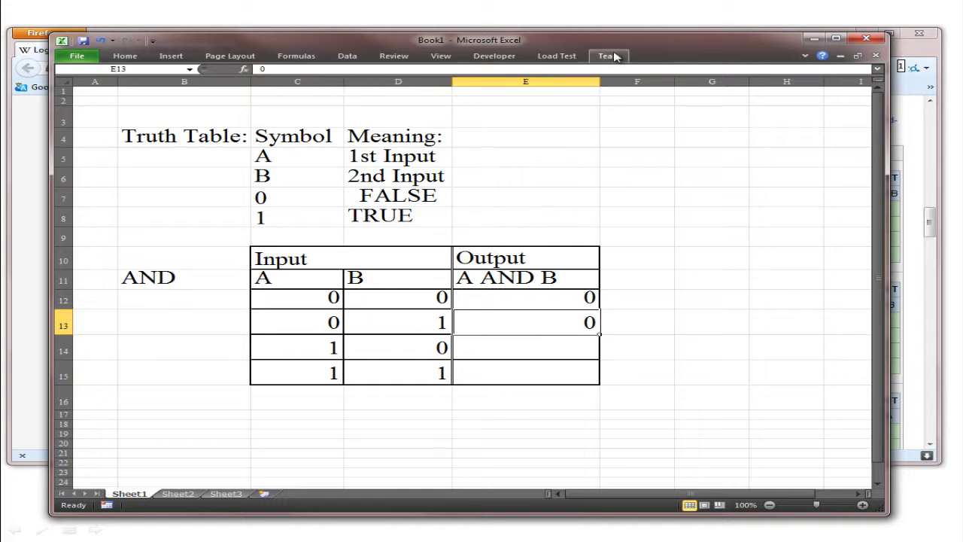
# Enter output 0 in E14 for inputs 1 and 0.
pyautogui.moveTo(586, 49)
pyautogui.mouseDown()
pyautogui.moveTo(443, 12)
pyautogui.moveTo(569, 47)
pyautogui.mouseUp()
pyautogui.click(261, 357)
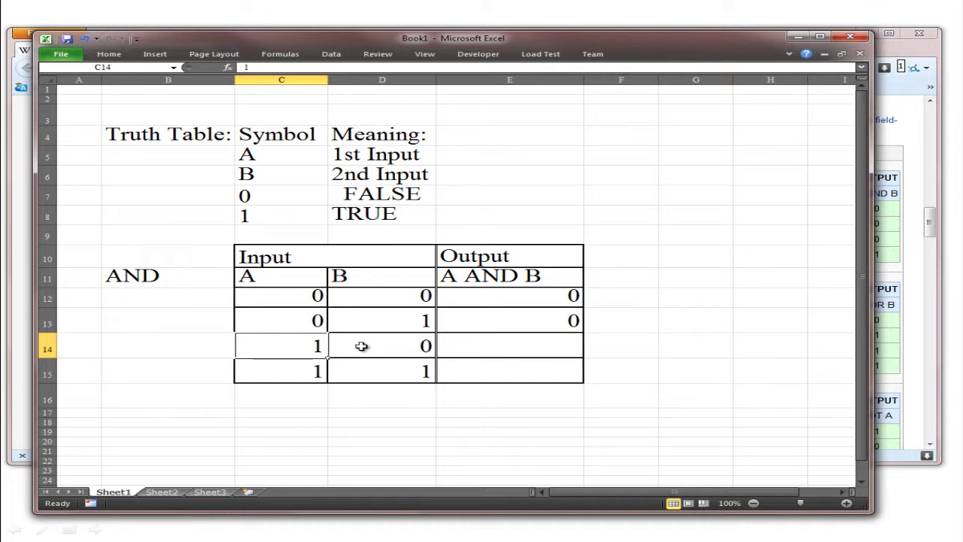
pyautogui.doubleClick(164, 275)
pyautogui.moveTo(164, 276); pyautogui.dragTo(90, 275)
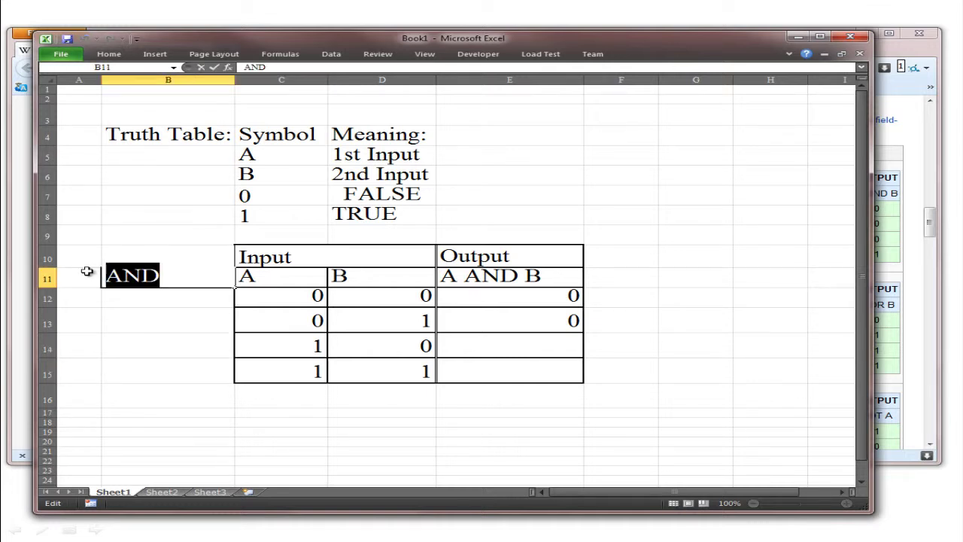
pyautogui.click(173, 322)
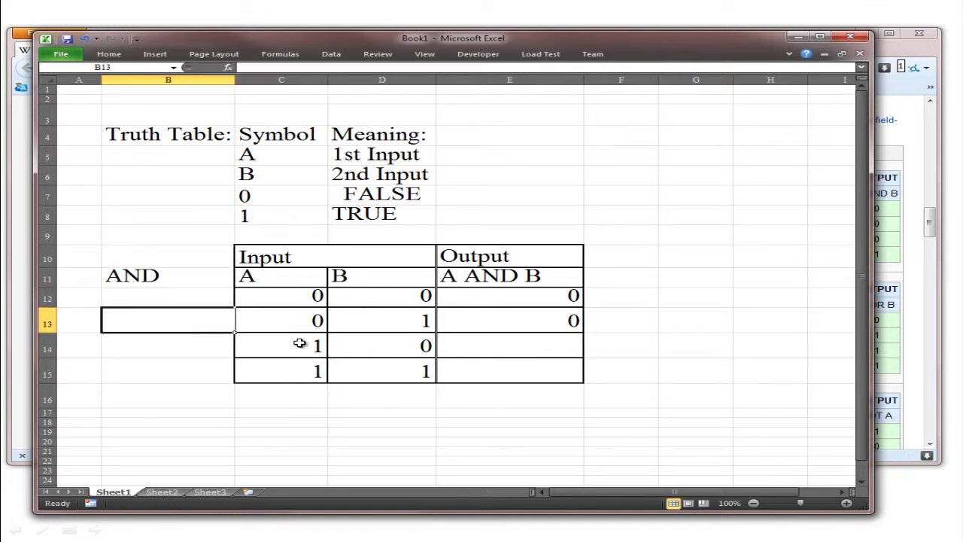
pyautogui.click(528, 352)
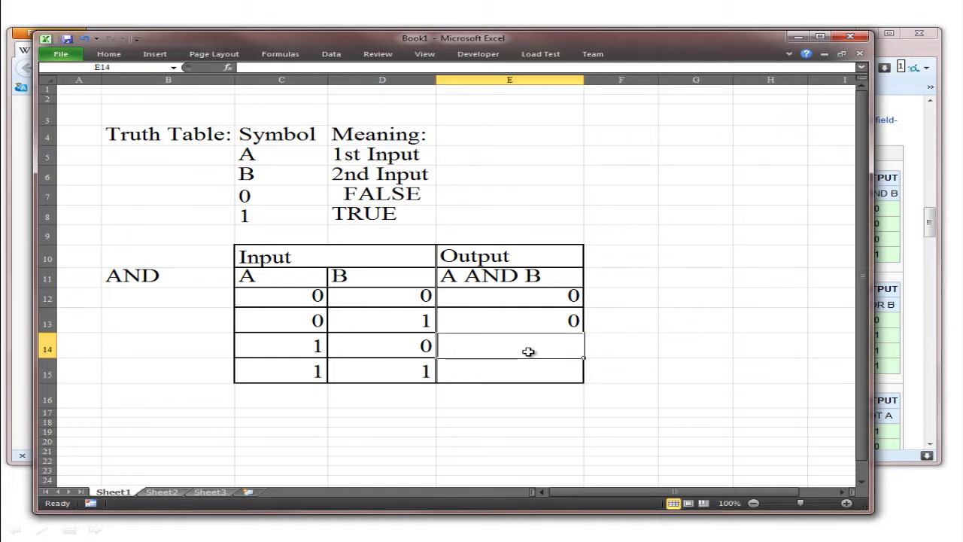
pyautogui.write('0')
pyautogui.click(649, 348)
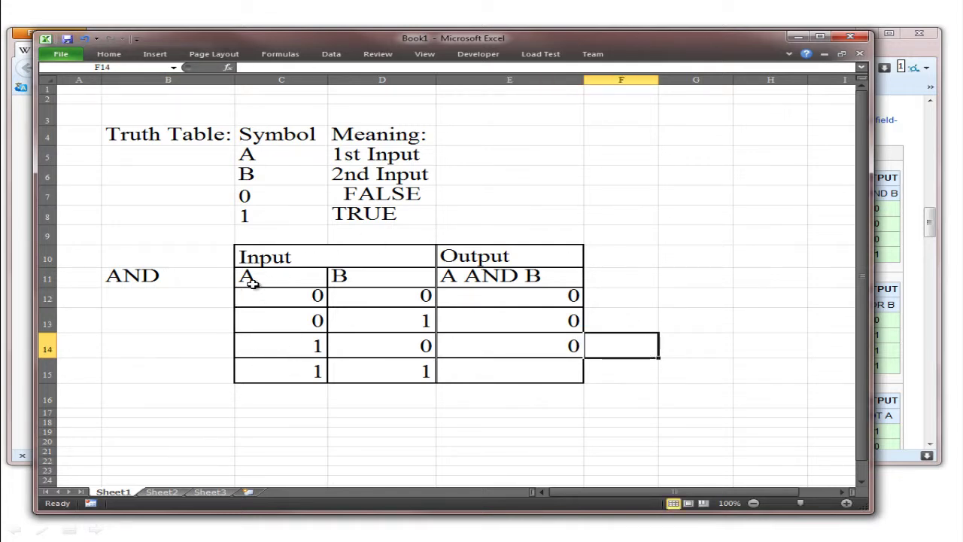
# Enter output 1 in E15 for inputs 1 and 1.
pyautogui.click(299, 373)
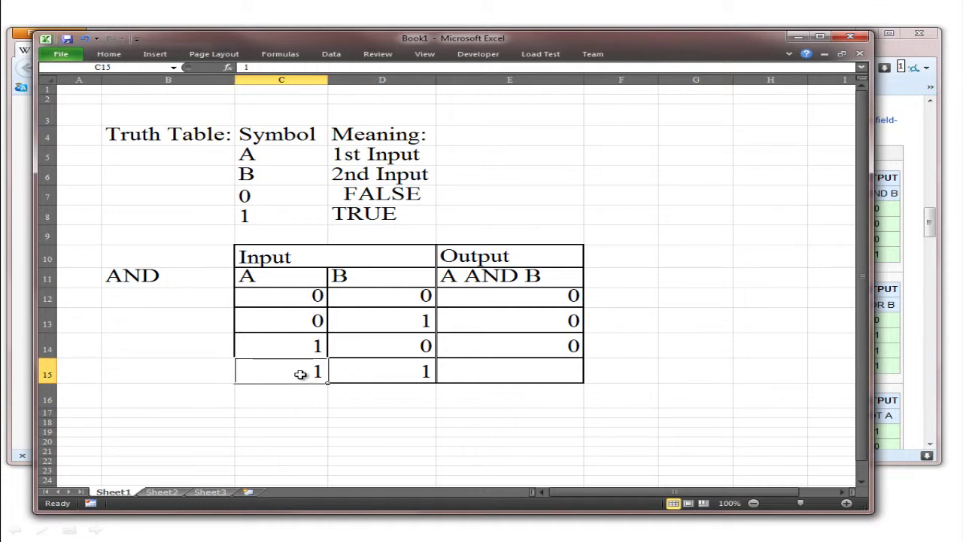
pyautogui.click(365, 274)
pyautogui.click(374, 370)
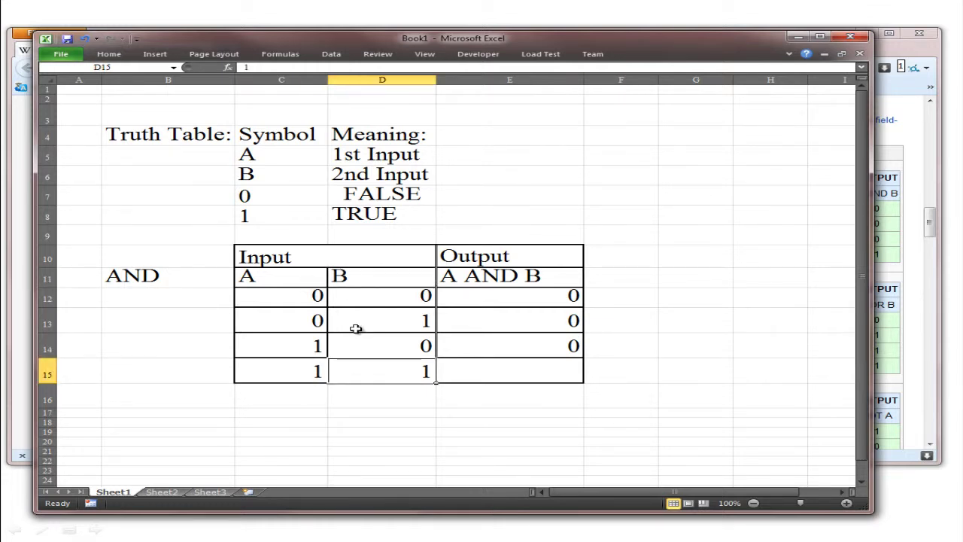
pyautogui.click(516, 376)
pyautogui.write('1')
pyautogui.click(639, 372)
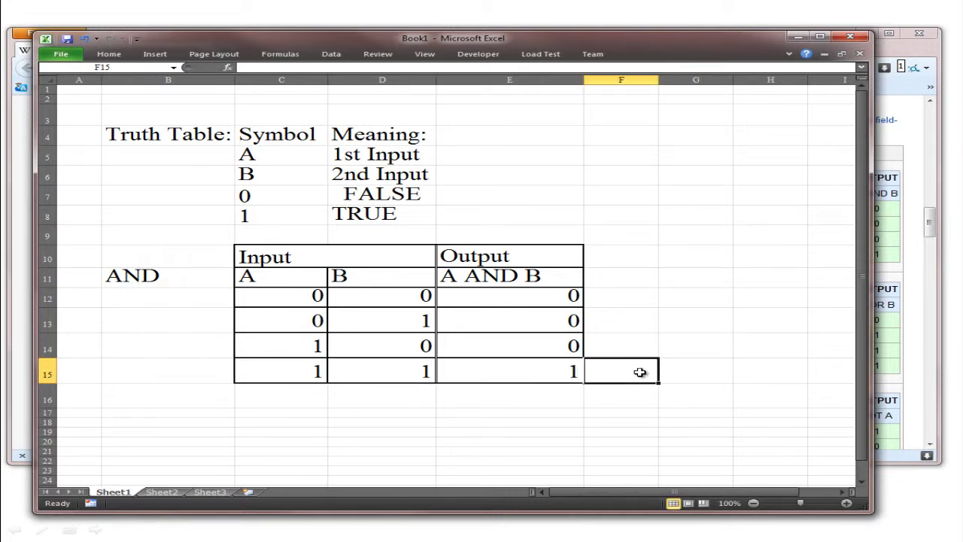
pyautogui.click(636, 302)
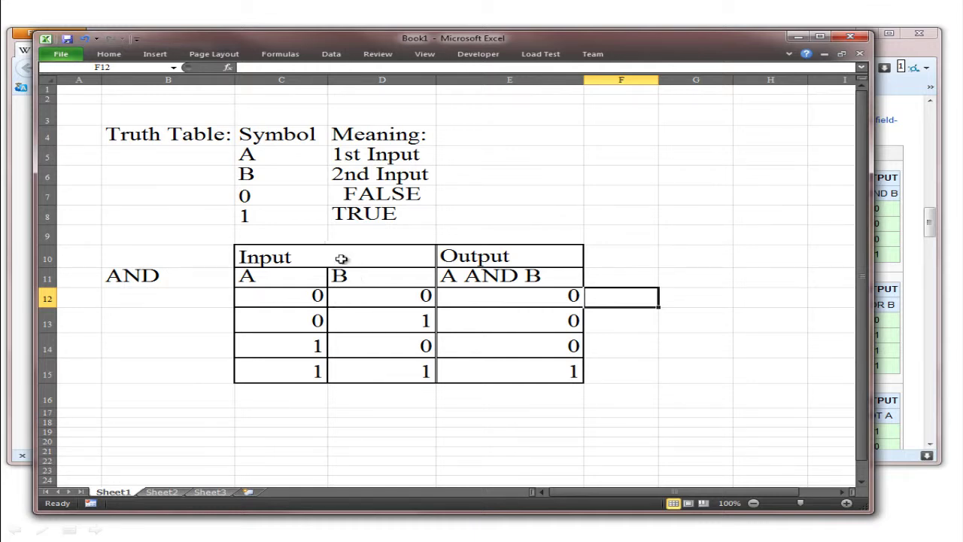
pyautogui.click(307, 299)
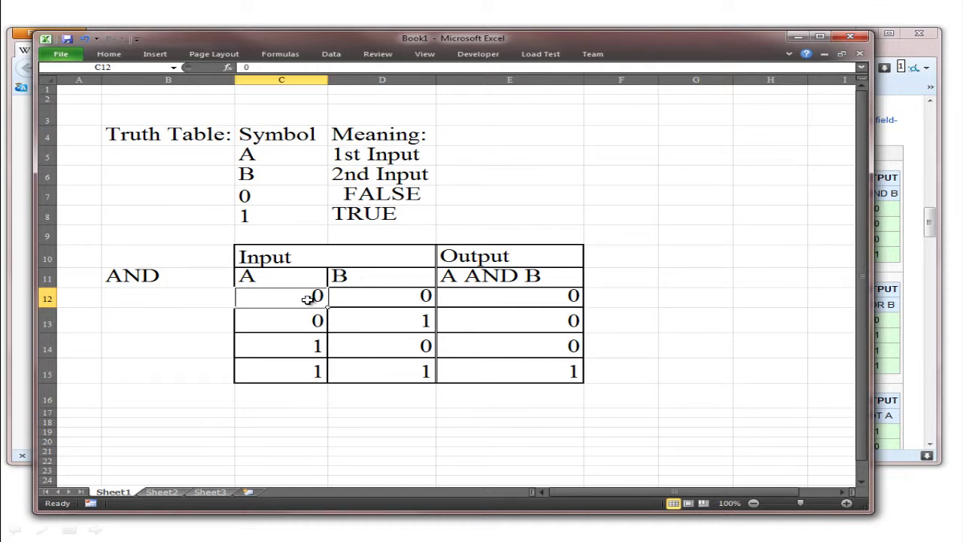
pyautogui.click(376, 300)
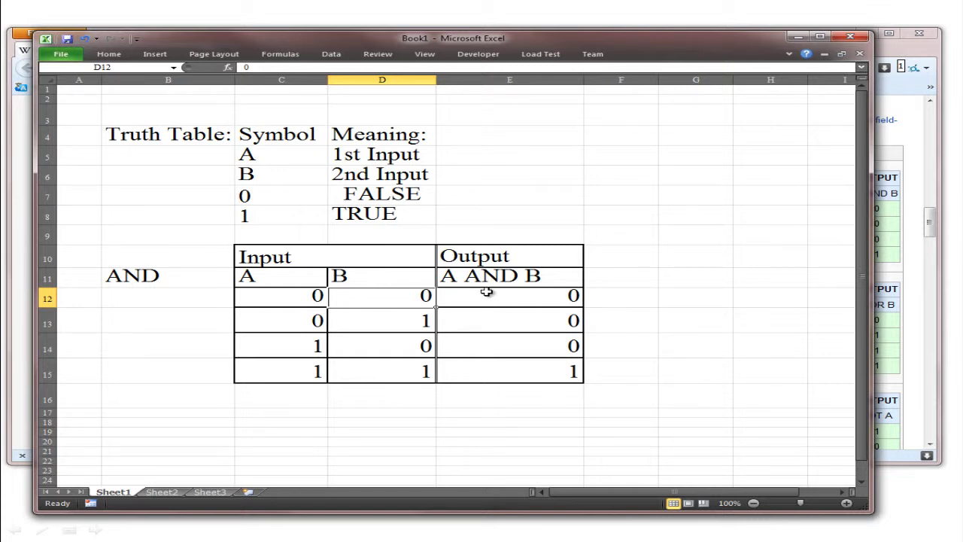
pyautogui.click(527, 297)
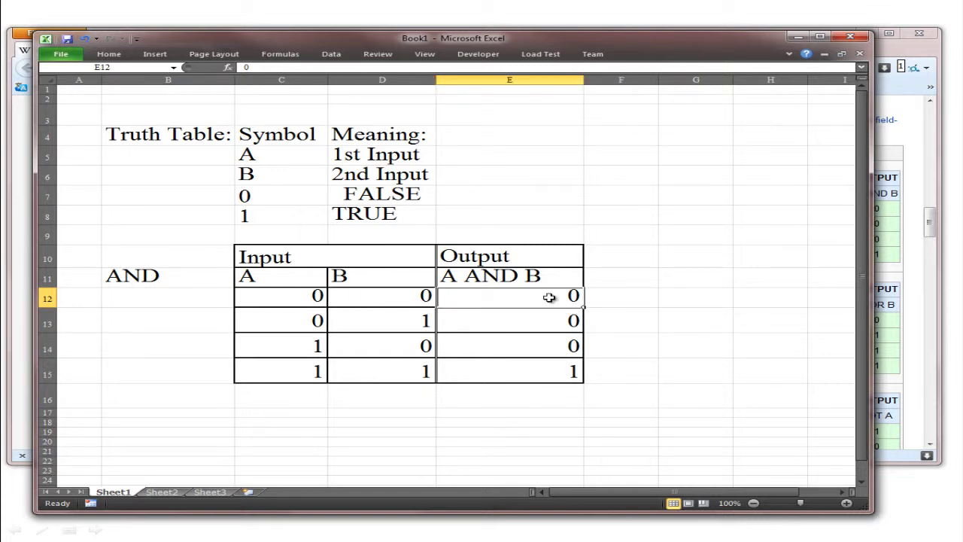
pyautogui.click(290, 323)
pyautogui.click(403, 324)
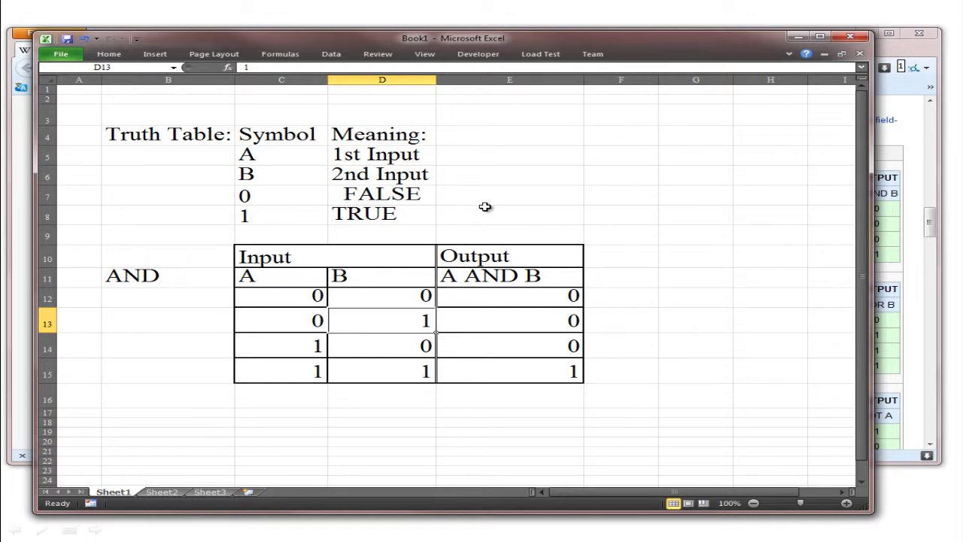
# Enter OFF in E7 beside FALSE and ON in E8 beside TRUE.
pyautogui.doubleClick(563, 198)
pyautogui.write('O')
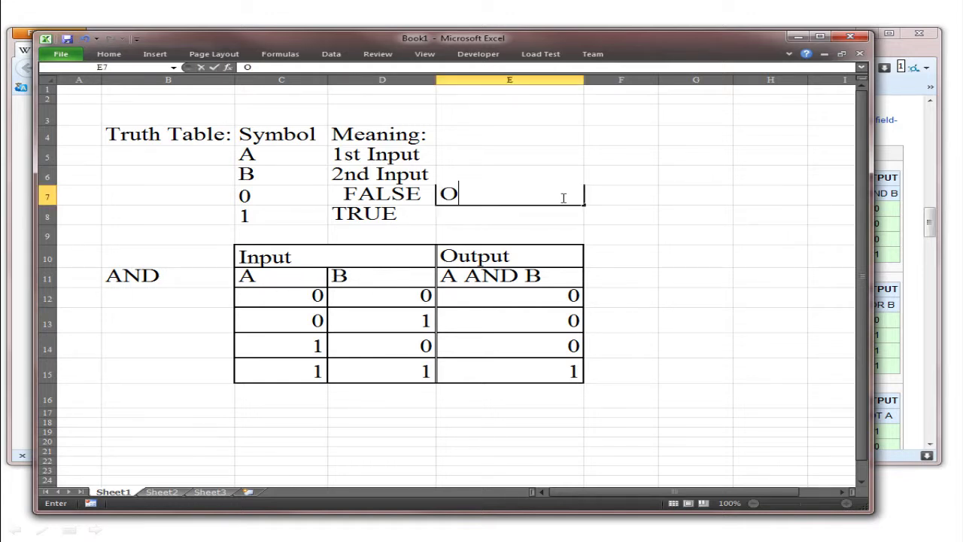
pyautogui.write('FF')
pyautogui.click(496, 216)
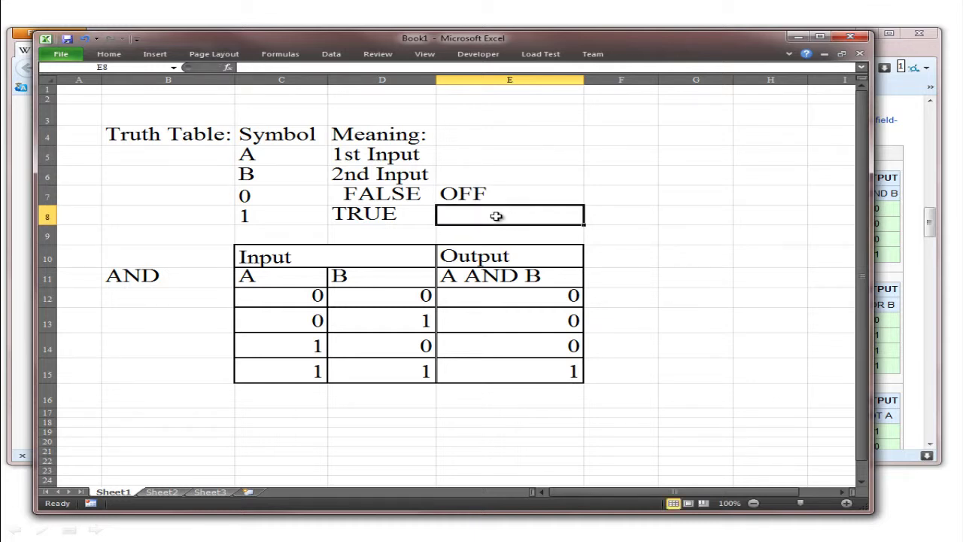
pyautogui.doubleClick(496, 216)
pyautogui.write('ON')
pyautogui.click(618, 214)
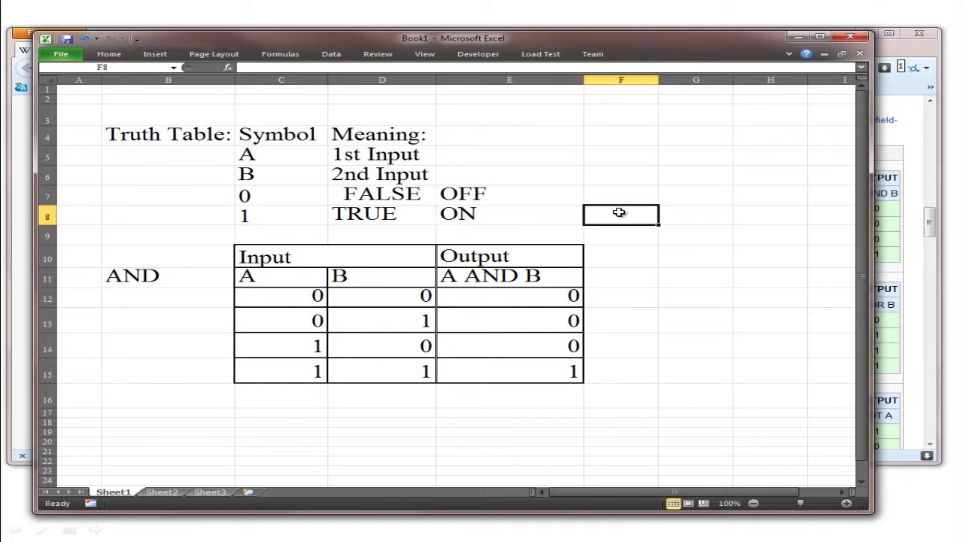
# Walk through the AND table, pointing out the inputs and outputs of the lower rows.
pyautogui.click(293, 329)
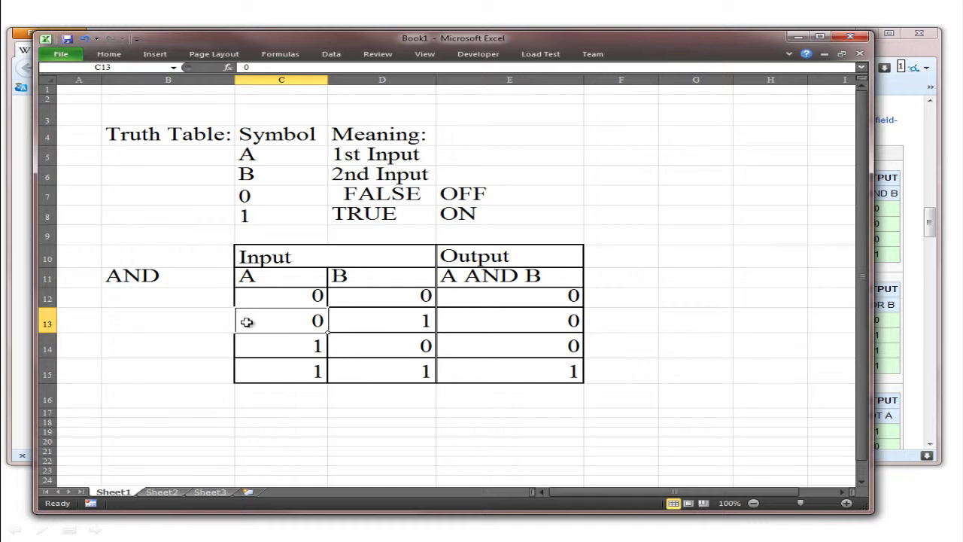
pyautogui.click(132, 280)
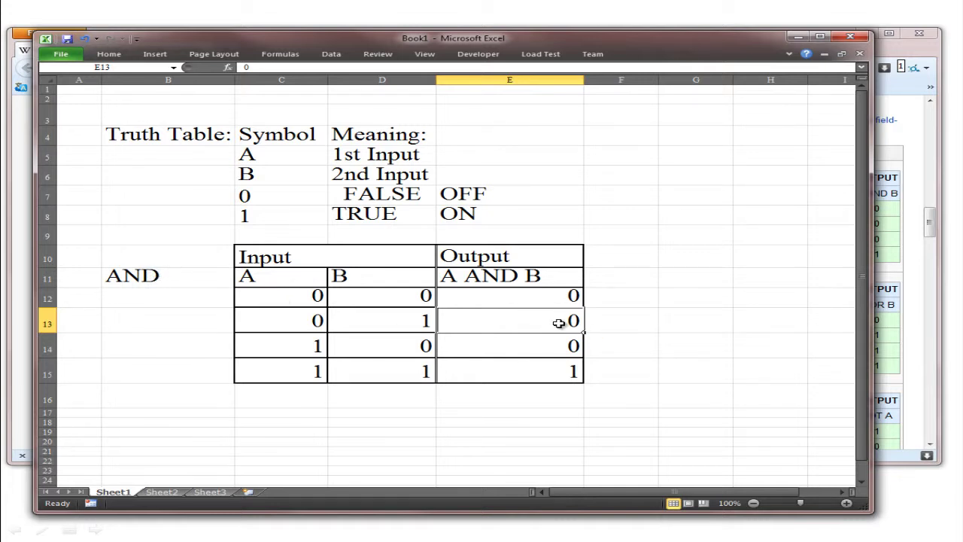
pyautogui.click(288, 349)
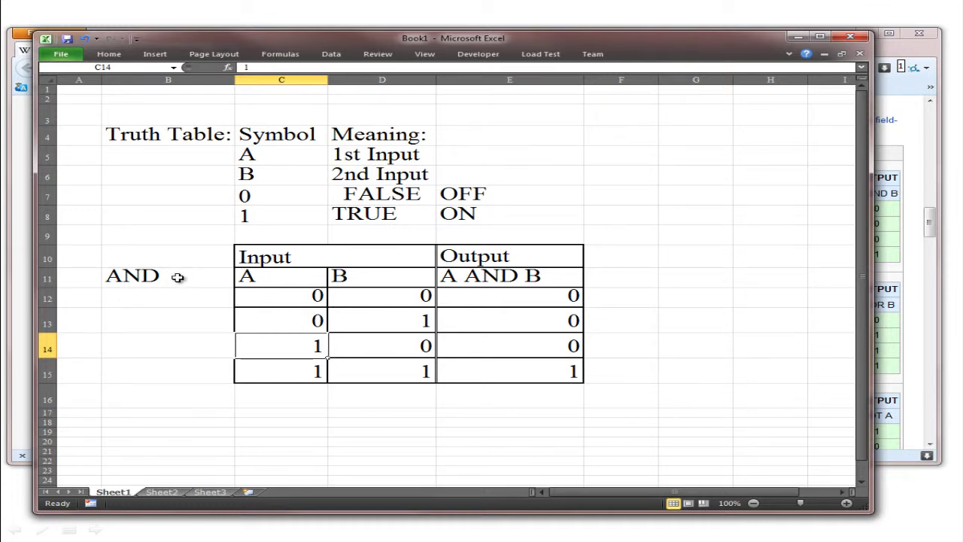
pyautogui.click(493, 352)
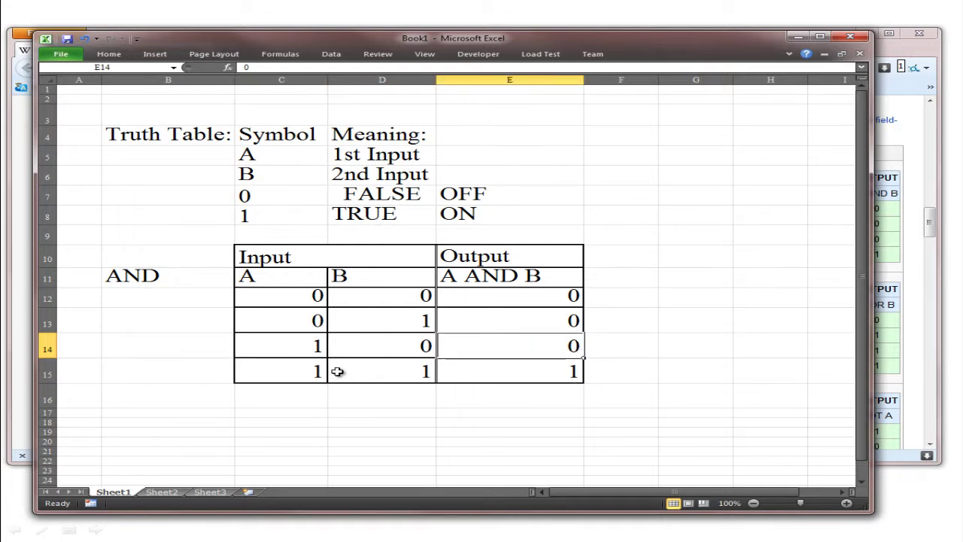
pyautogui.click(273, 372)
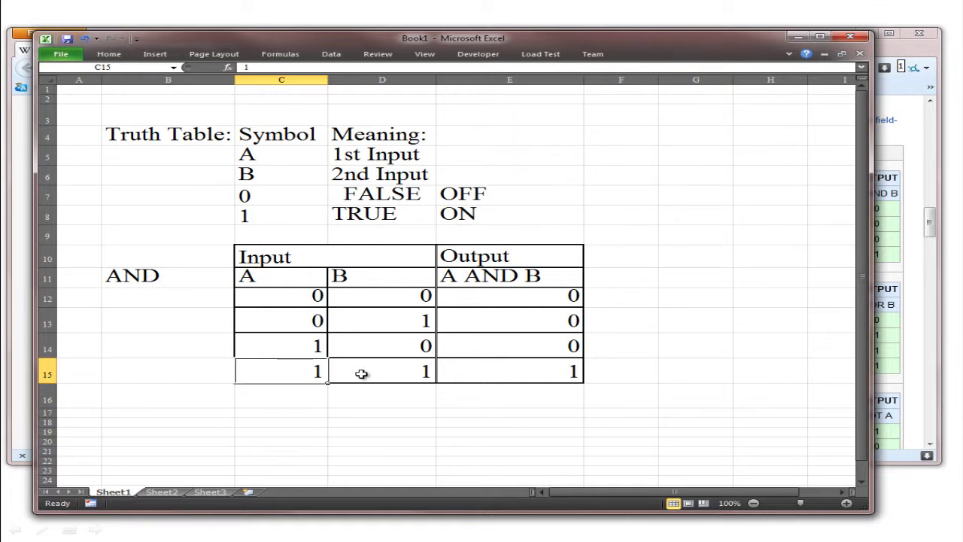
pyautogui.click(561, 374)
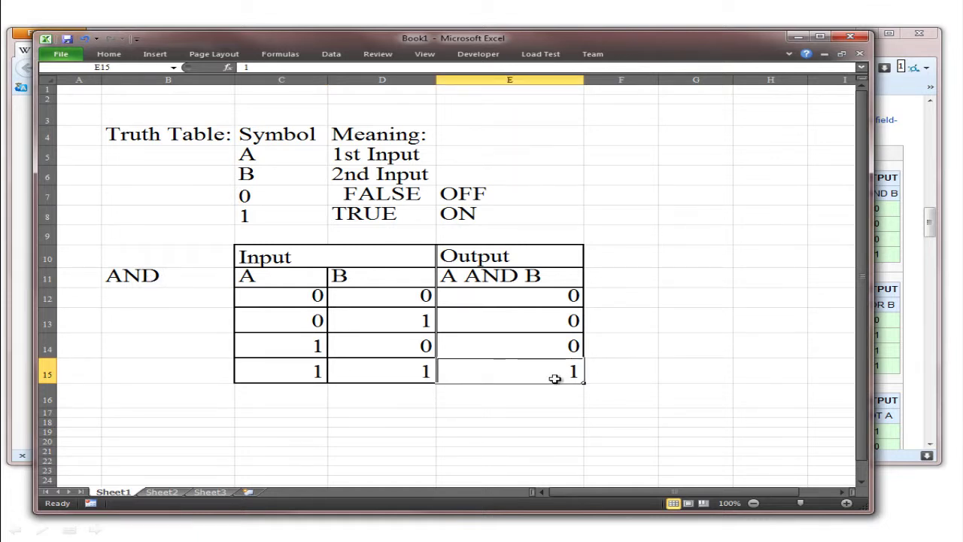
pyautogui.click(603, 380)
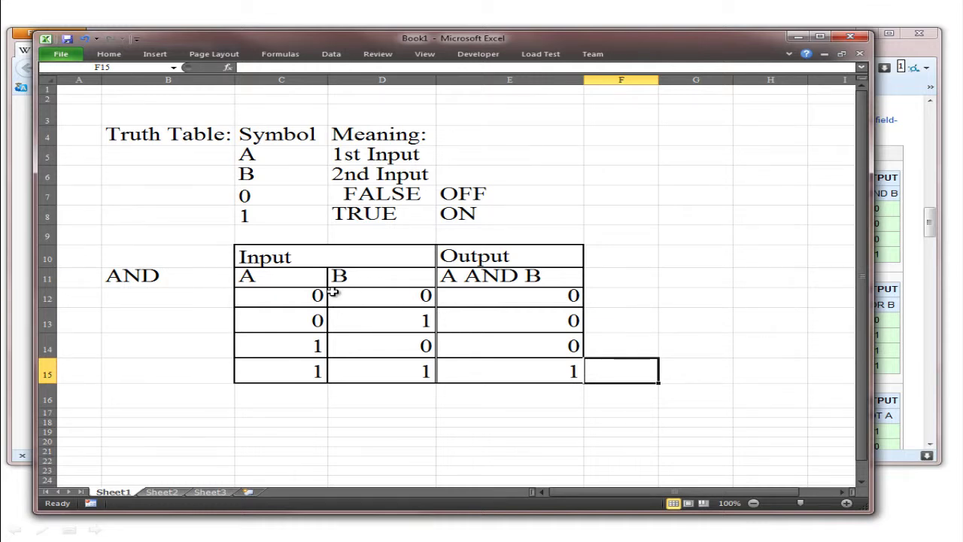
# Relabel the gate as OR and enter output 0 for inputs 0 and 0.
pyautogui.doubleClick(180, 282)
pyautogui.moveTo(180, 281); pyautogui.dragTo(63, 279)
pyautogui.write('OF')
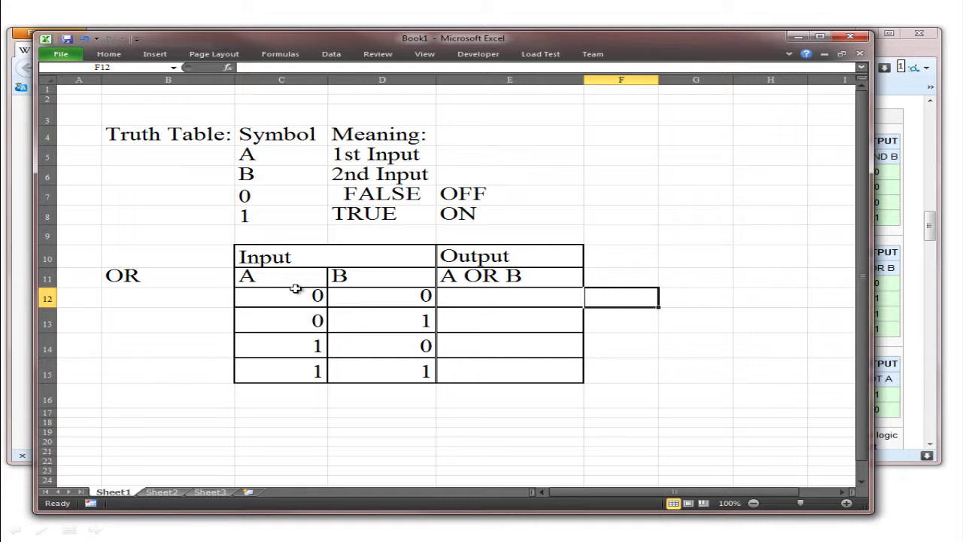
pyautogui.click(293, 295)
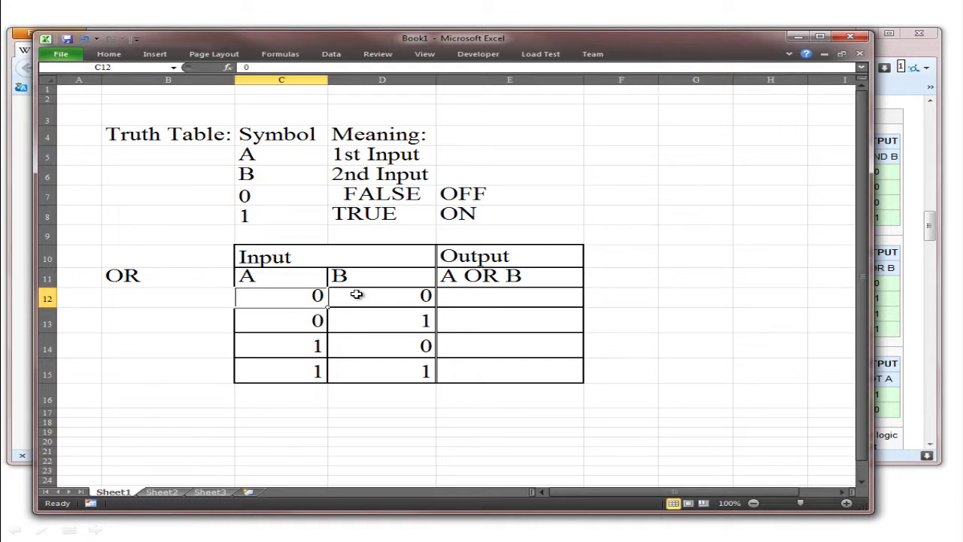
pyautogui.click(473, 298)
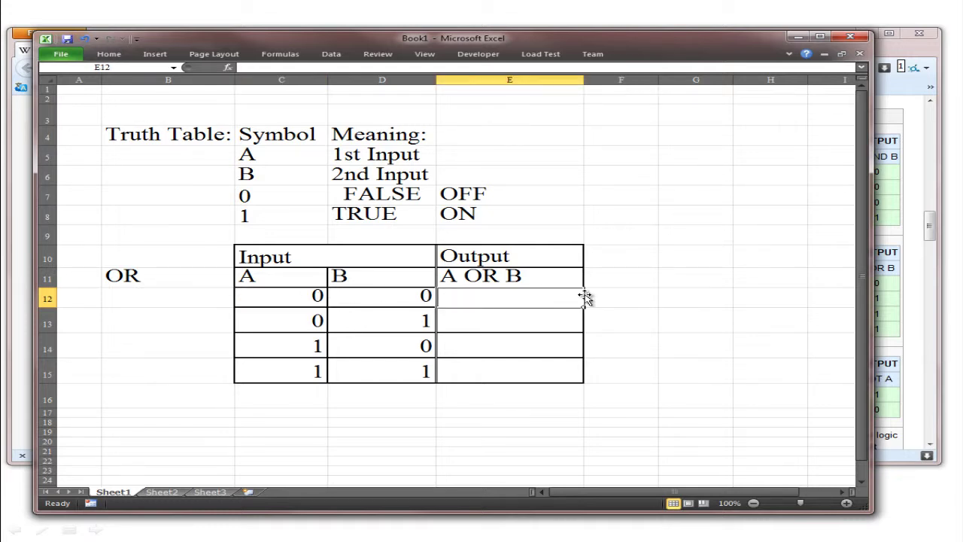
pyautogui.write('0.')
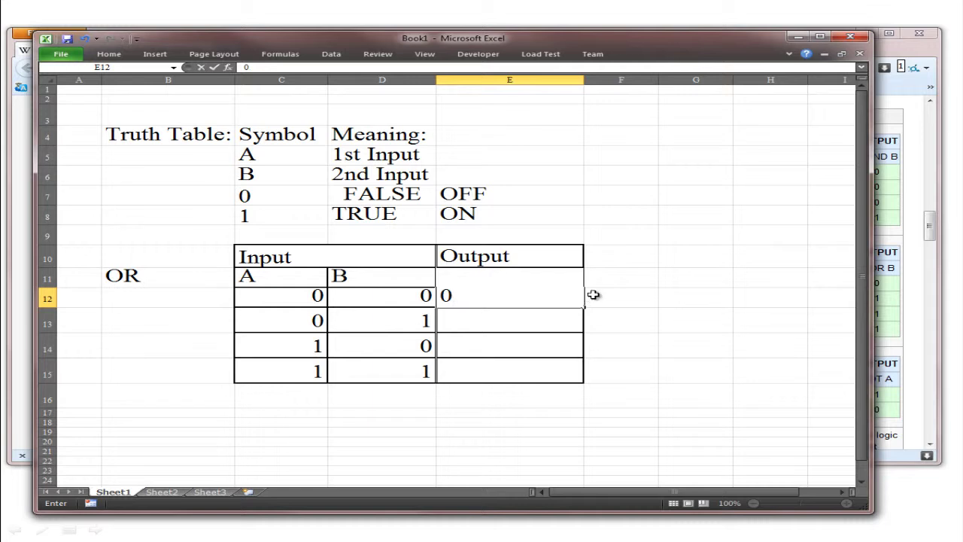
pyautogui.click(602, 296)
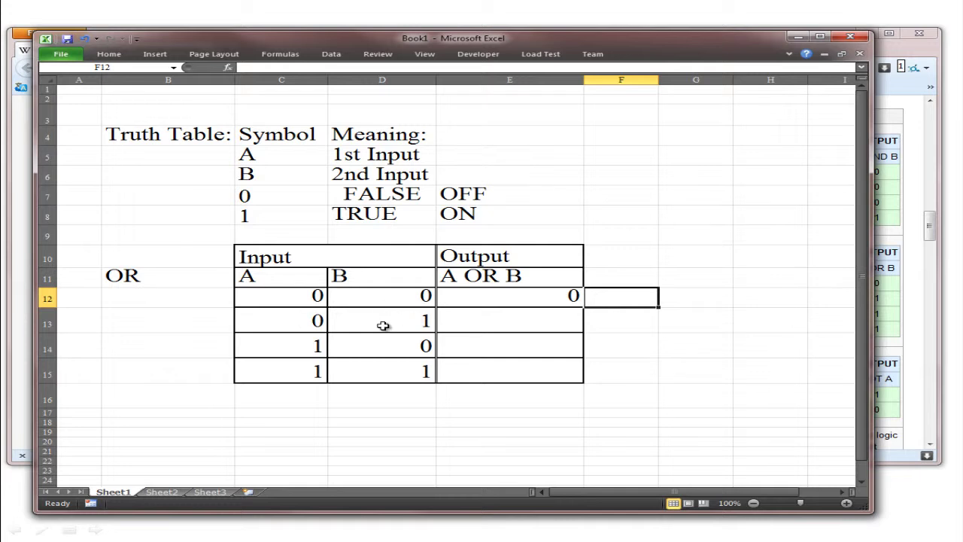
# Enter OR output 1 for inputs 0 and 1 in E13.
pyautogui.click(474, 323)
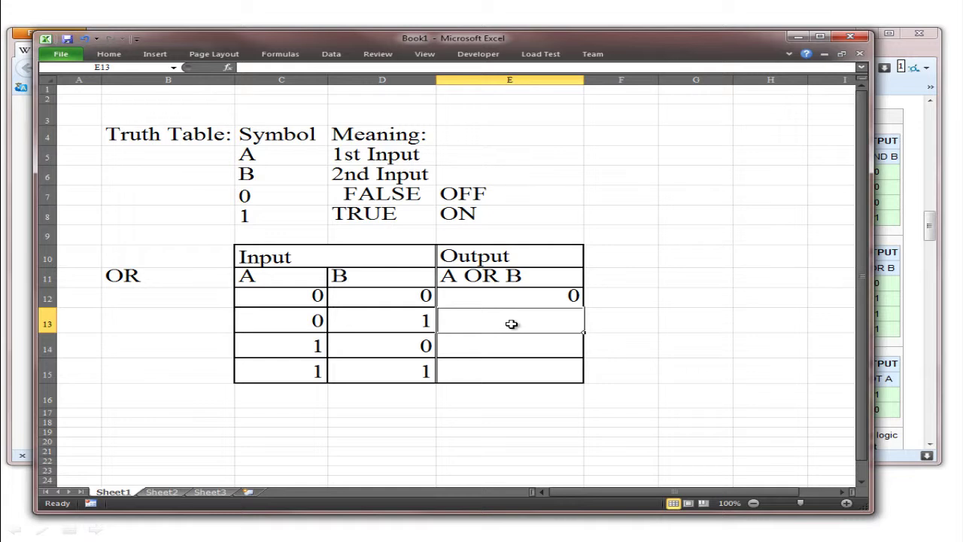
pyautogui.write('1')
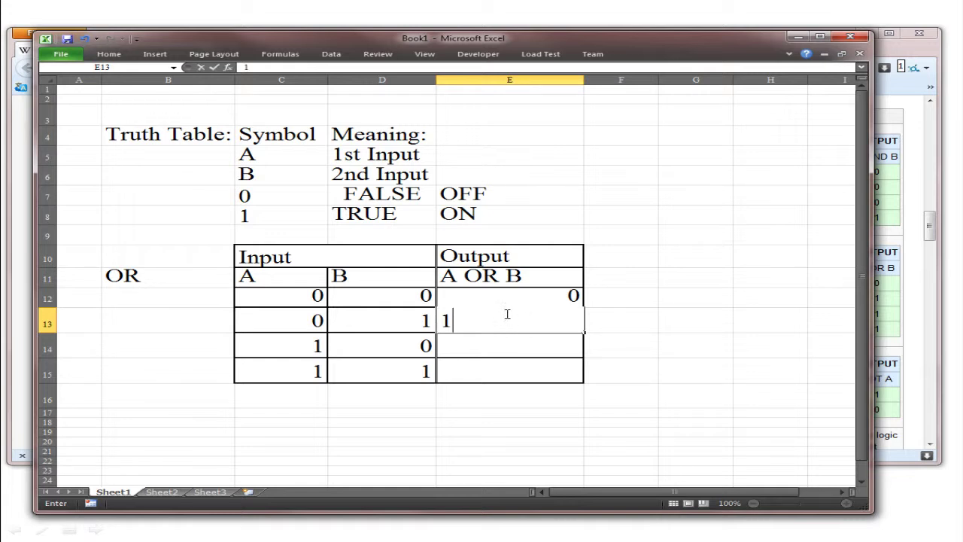
pyautogui.click(484, 279)
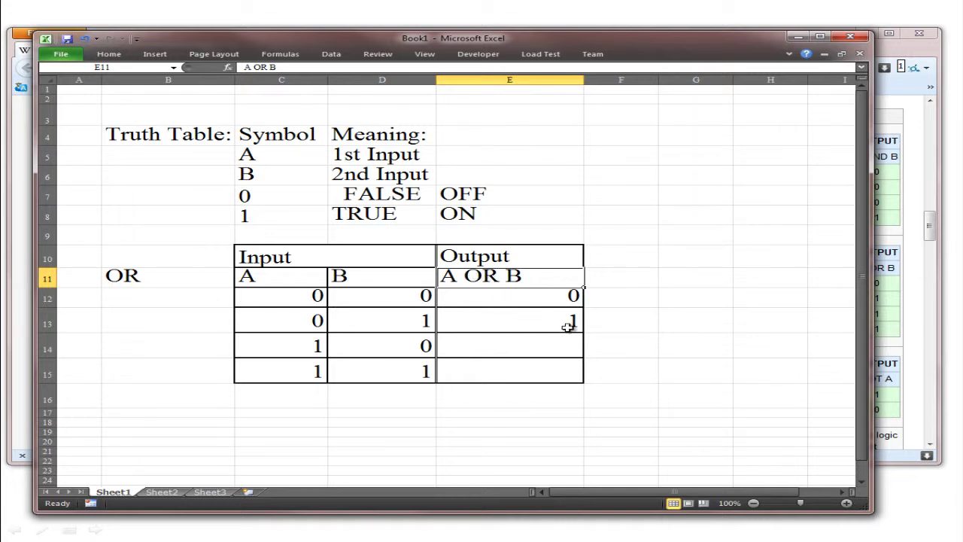
pyautogui.click(287, 349)
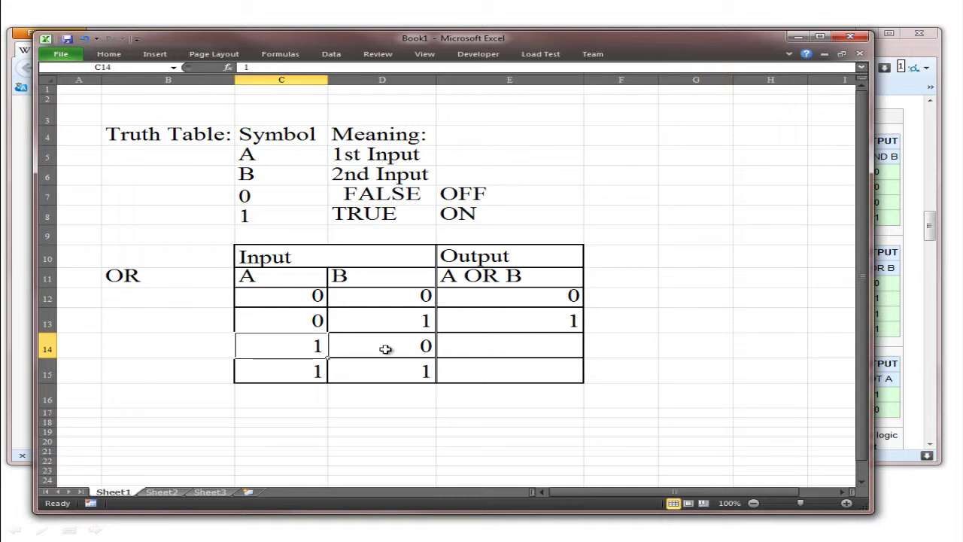
pyautogui.click(135, 274)
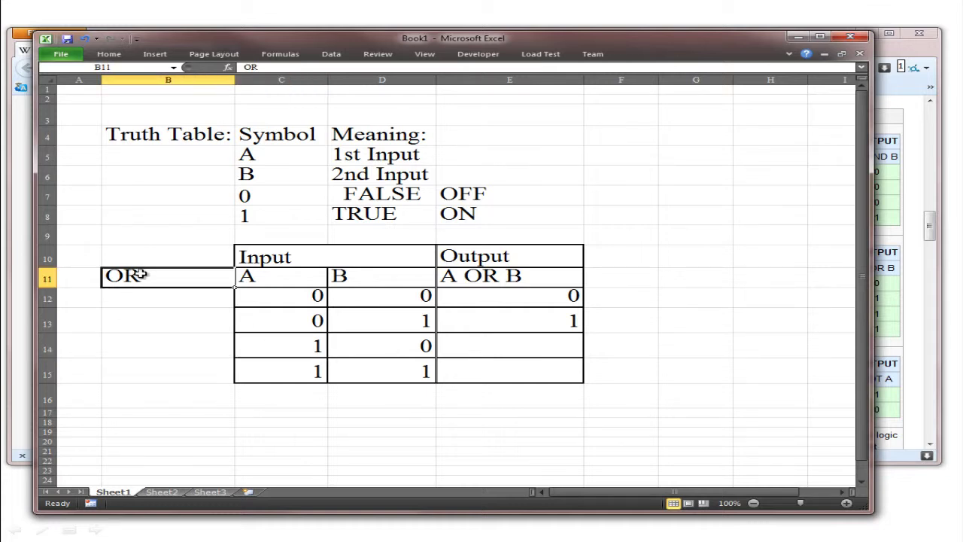
pyautogui.click(499, 275)
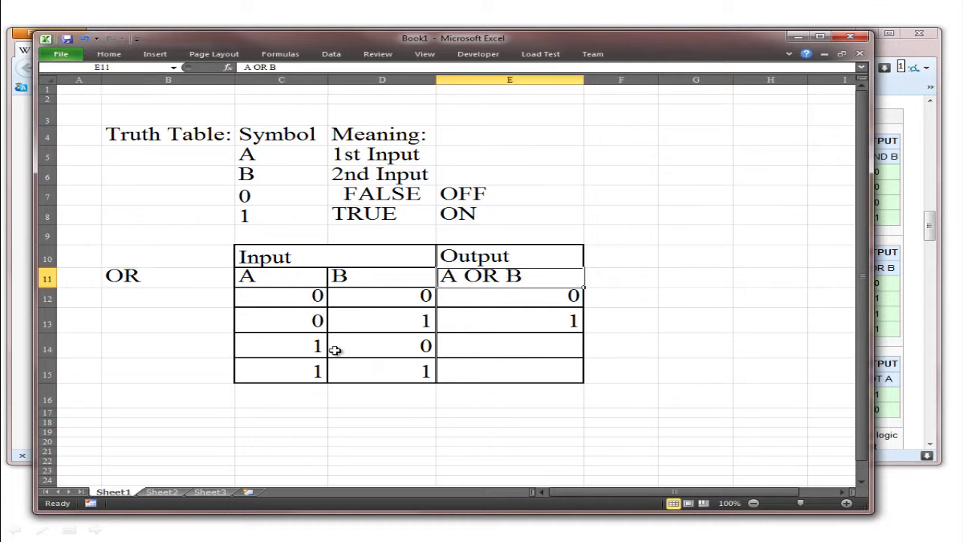
# Enter output 1 in rows 14 and 15 of the OR table.
pyautogui.click(517, 351)
pyautogui.write('1')
pyautogui.click(626, 351)
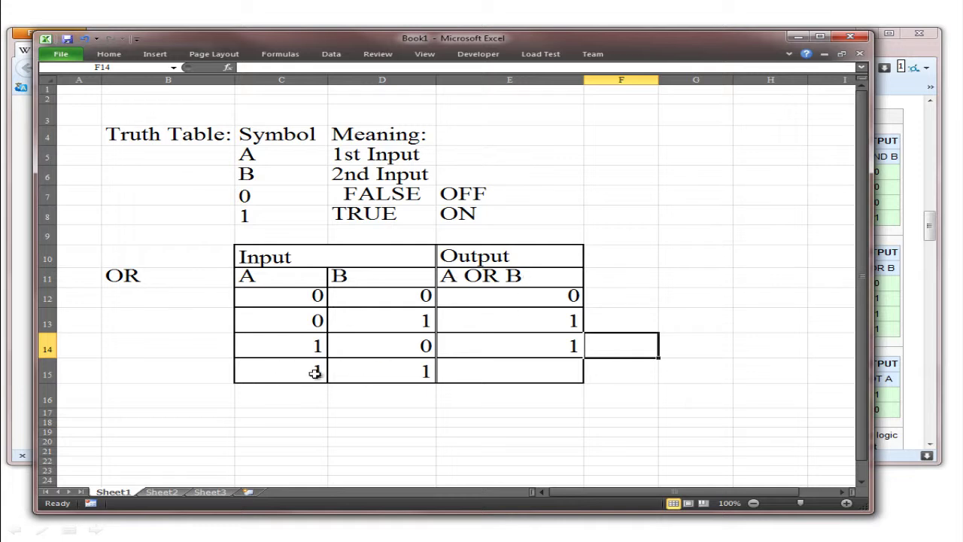
pyautogui.click(520, 372)
pyautogui.write('1')
pyautogui.click(139, 320)
# Relabel B11 from OR to XOR and change the E11 heading to 'A XOR B'.
pyautogui.doubleClick(158, 277)
pyautogui.moveTo(158, 277); pyautogui.dragTo(88, 274)
pyautogui.write('XOR')
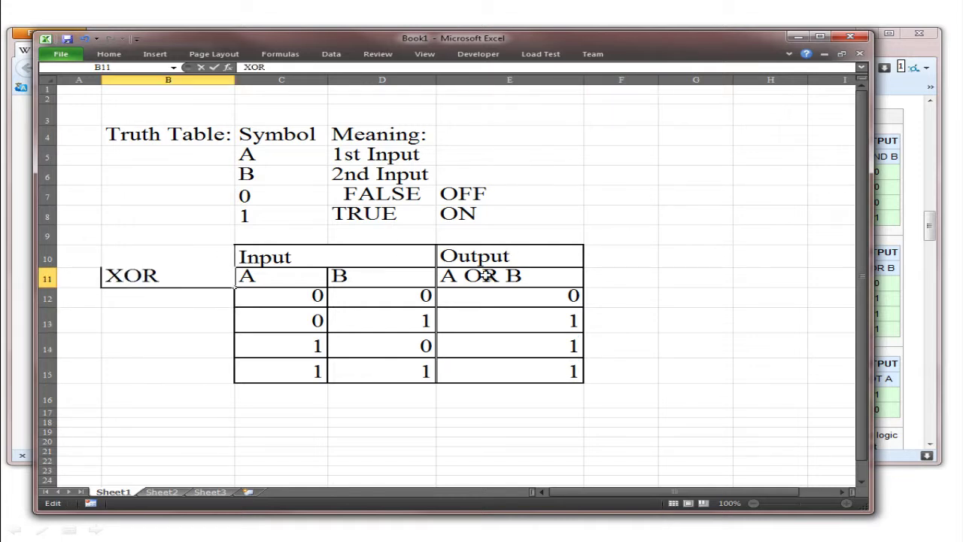
pyautogui.click(476, 277)
pyautogui.doubleClick(476, 277)
pyautogui.write('X')
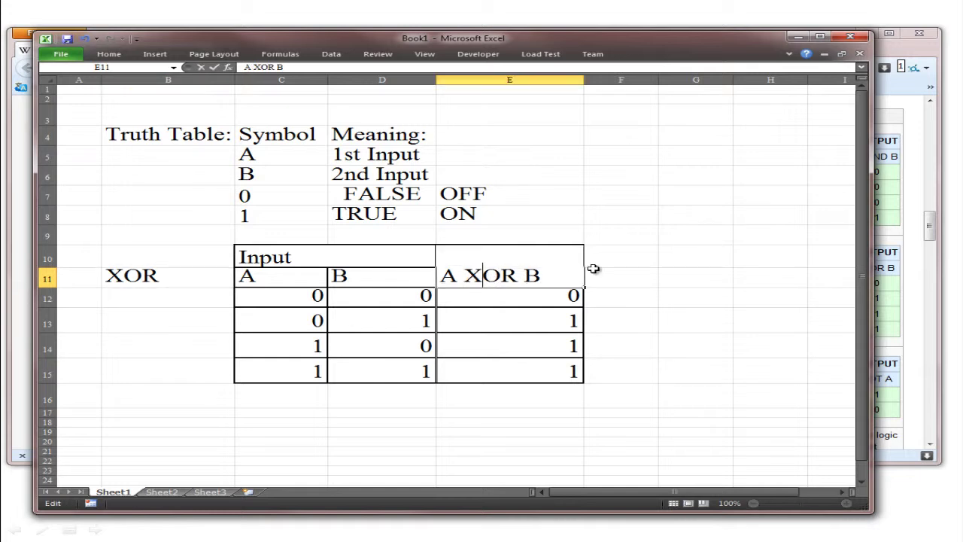
pyautogui.click(630, 280)
# Clear the old OR outputs in E12:E15, then enter 0 for row 12 and 1 for row 13.
pyautogui.moveTo(552, 302); pyautogui.dragTo(543, 371)
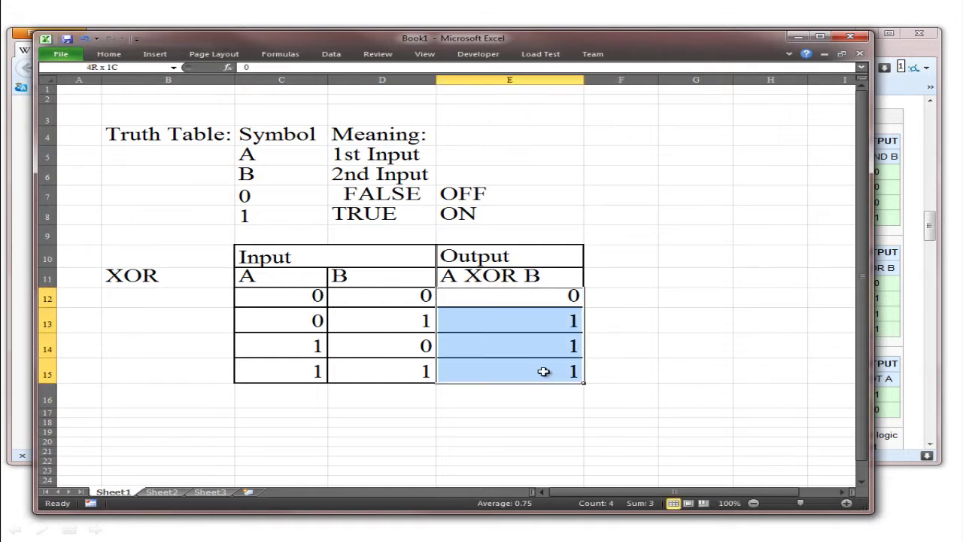
pyautogui.press('Delete')
pyautogui.click(661, 298)
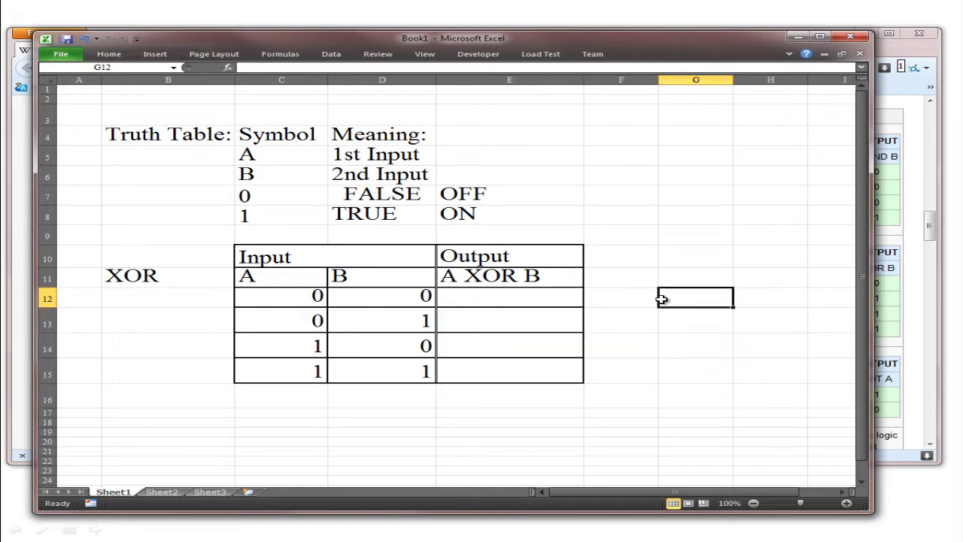
pyautogui.click(304, 298)
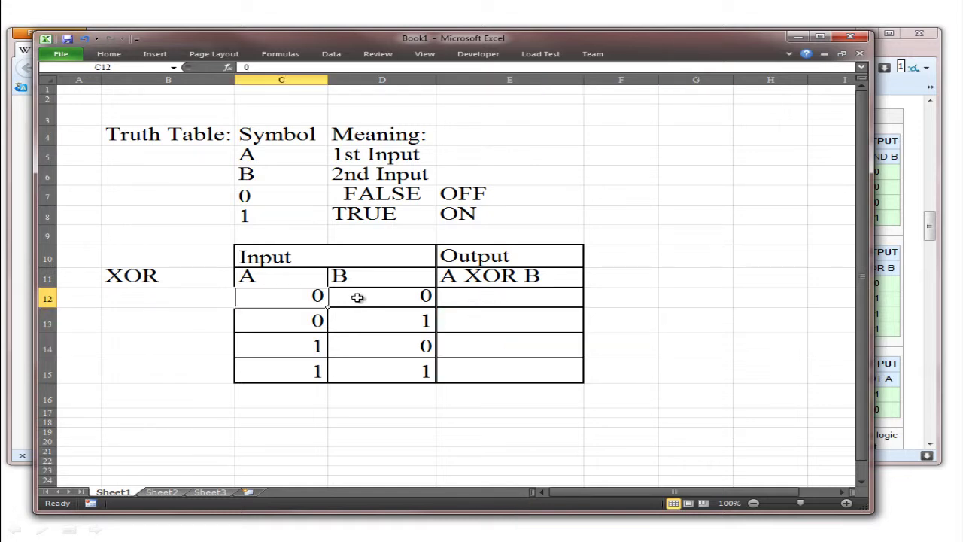
pyautogui.click(475, 298)
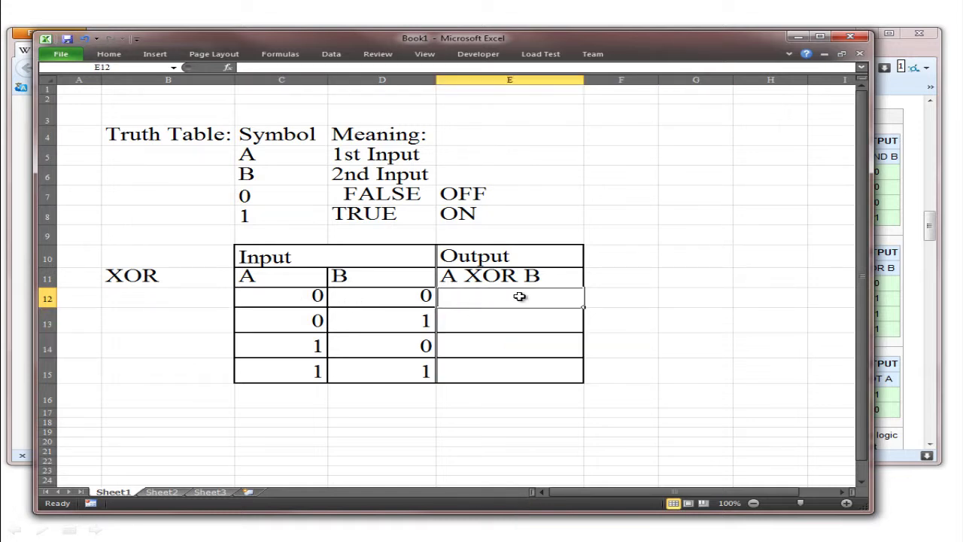
pyautogui.write('0')
pyautogui.click(290, 318)
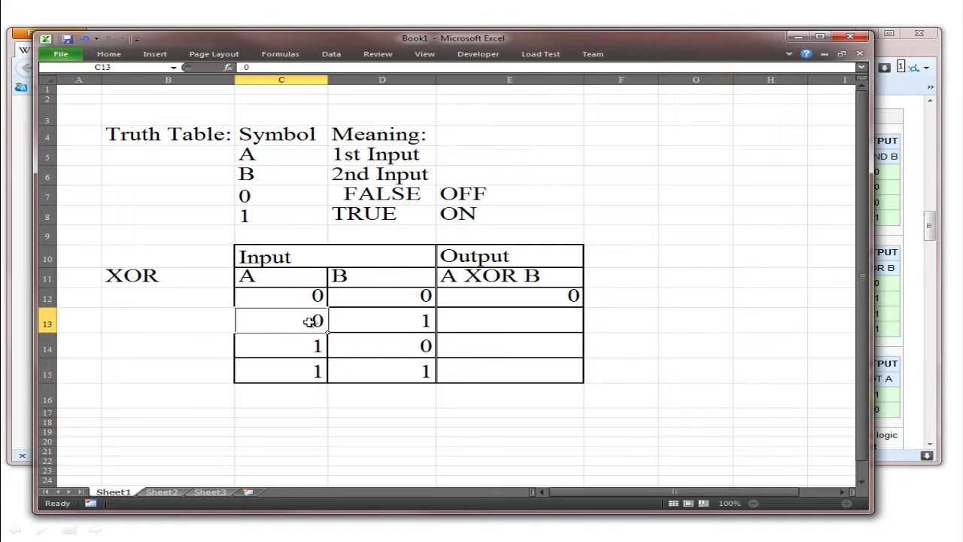
pyautogui.click(400, 321)
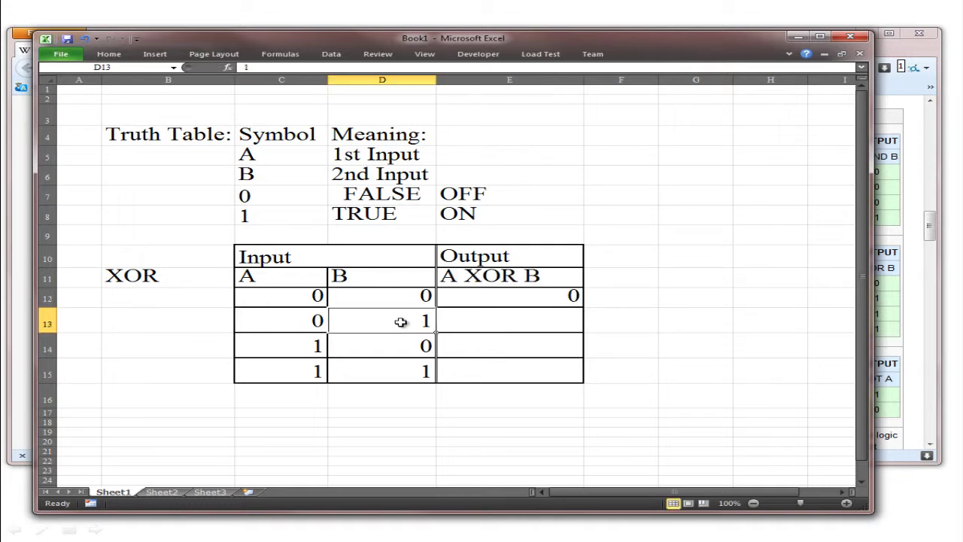
pyautogui.click(315, 323)
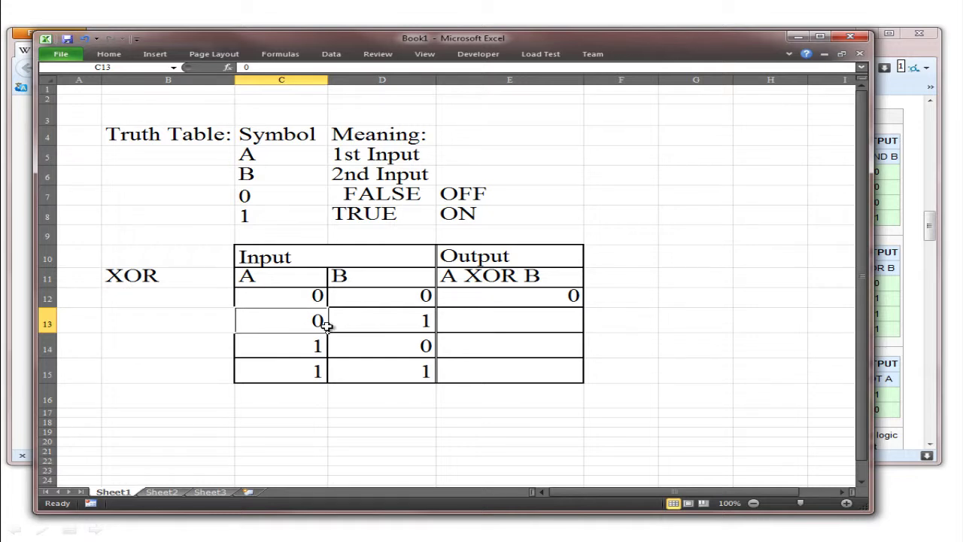
pyautogui.click(525, 318)
pyautogui.write('1')
pyautogui.press('Return')
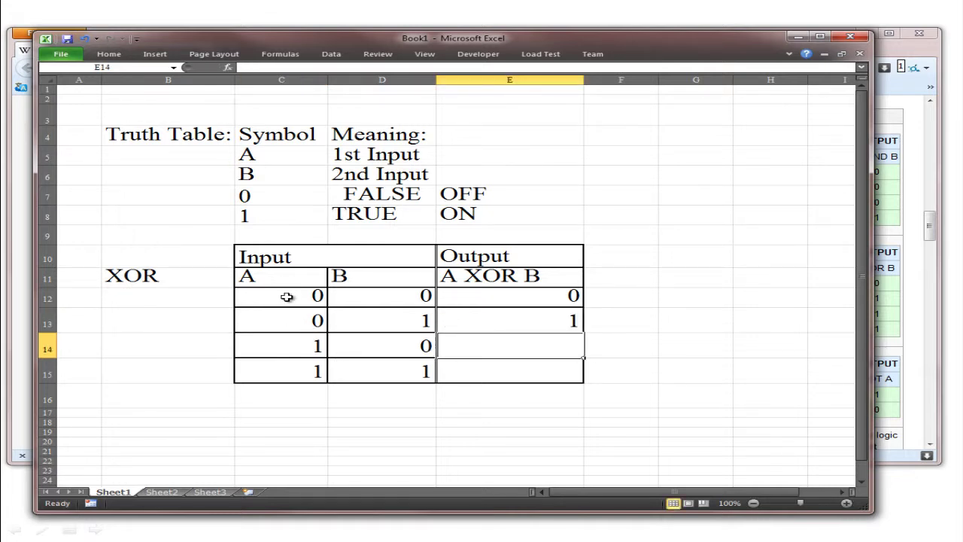
# Enter the XOR outputs 1 for row 14 and 0 for row 15.
pyautogui.click(280, 345)
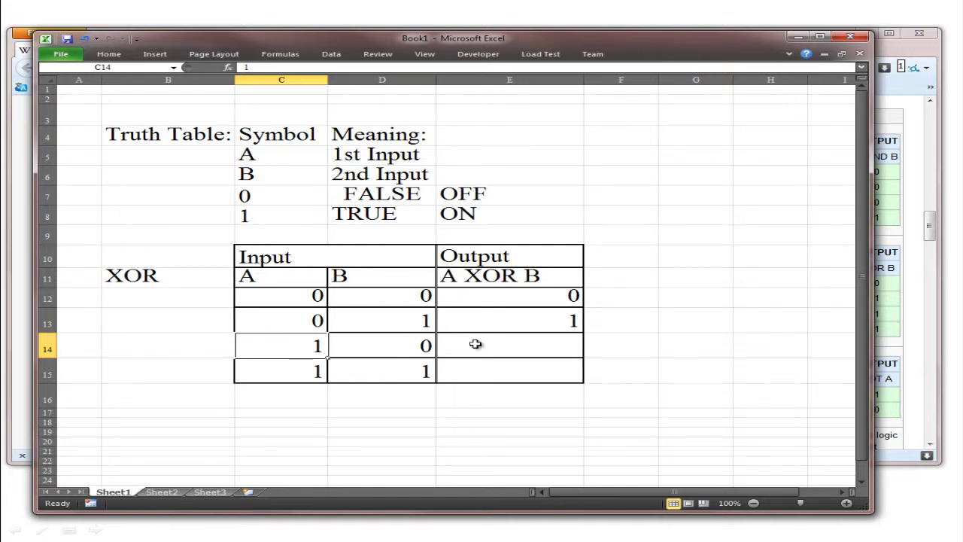
pyautogui.click(515, 344)
pyautogui.write('1')
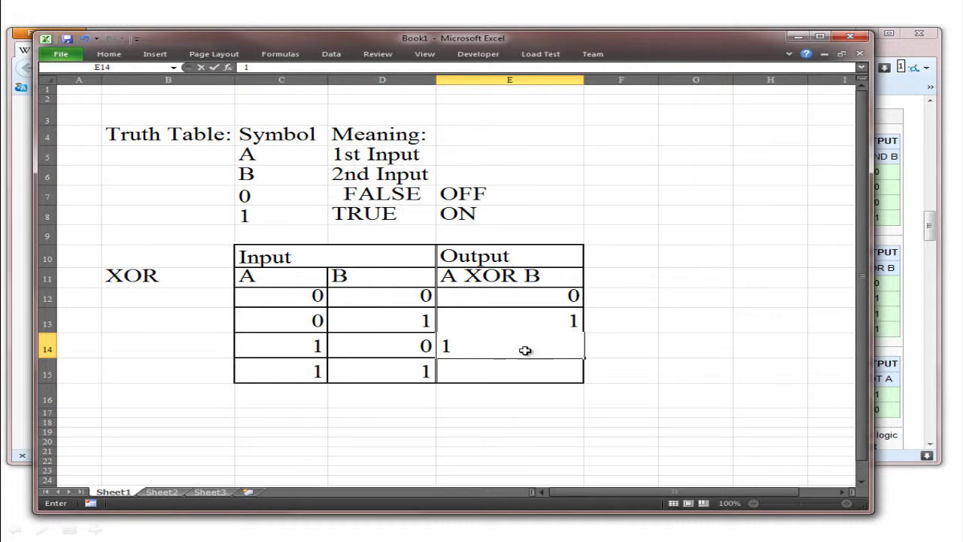
pyautogui.click(271, 376)
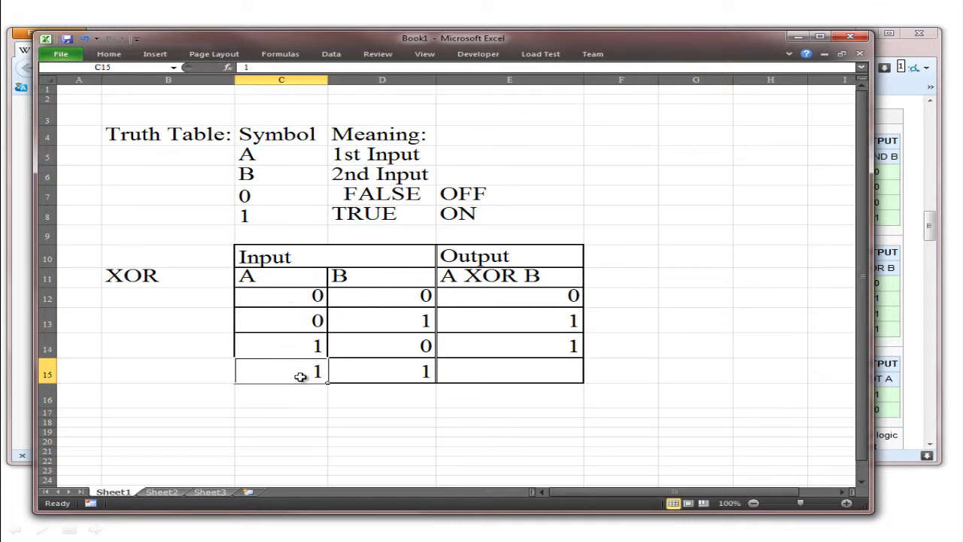
pyautogui.click(173, 279)
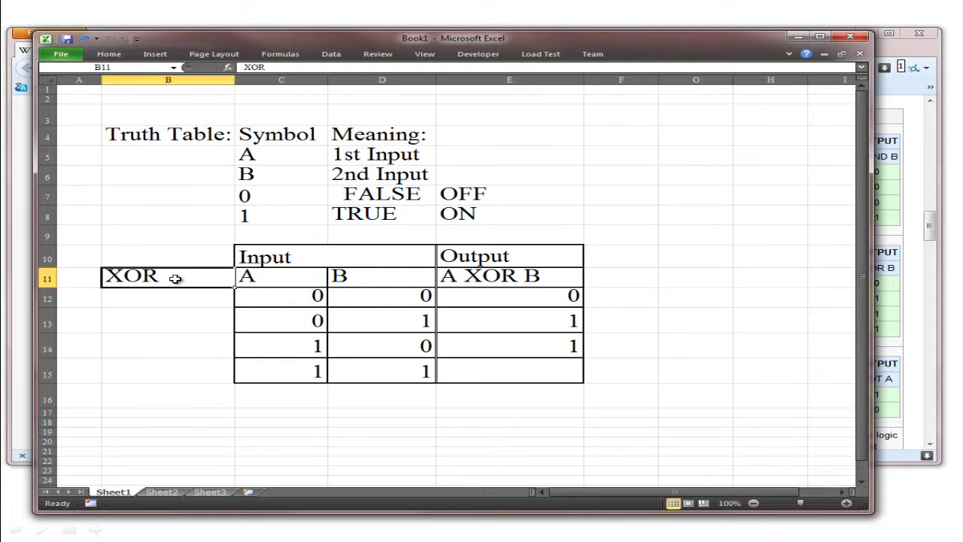
pyautogui.doubleClick(502, 276)
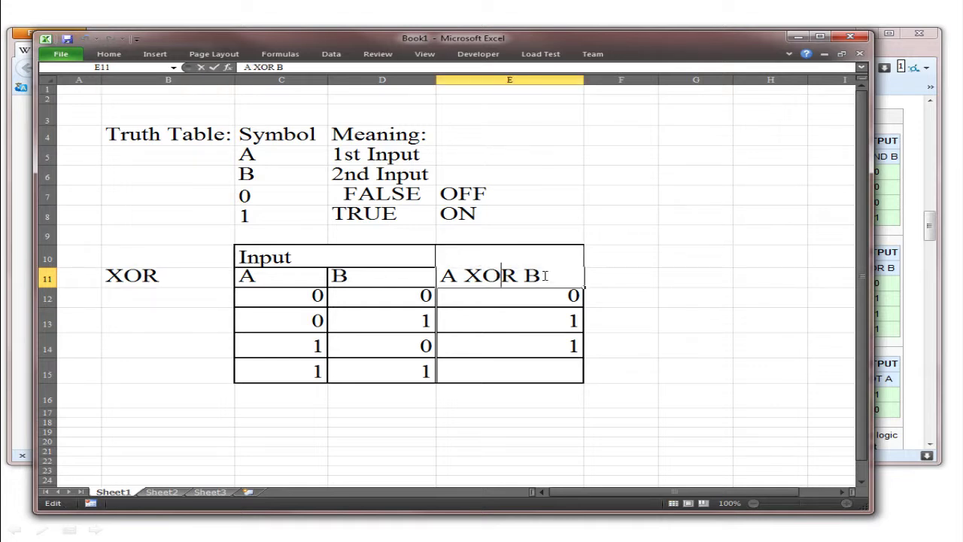
pyautogui.moveTo(545, 276); pyautogui.dragTo(422, 276)
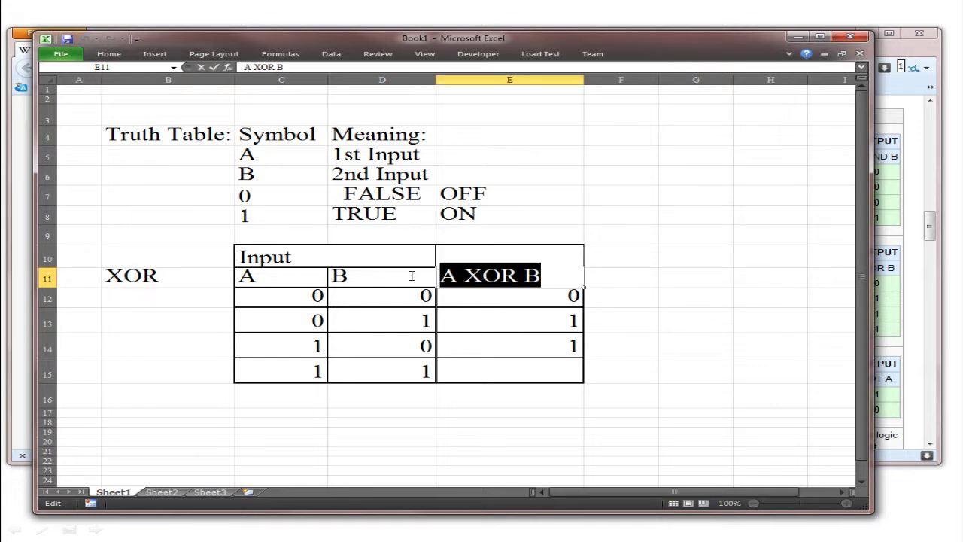
pyautogui.click(305, 369)
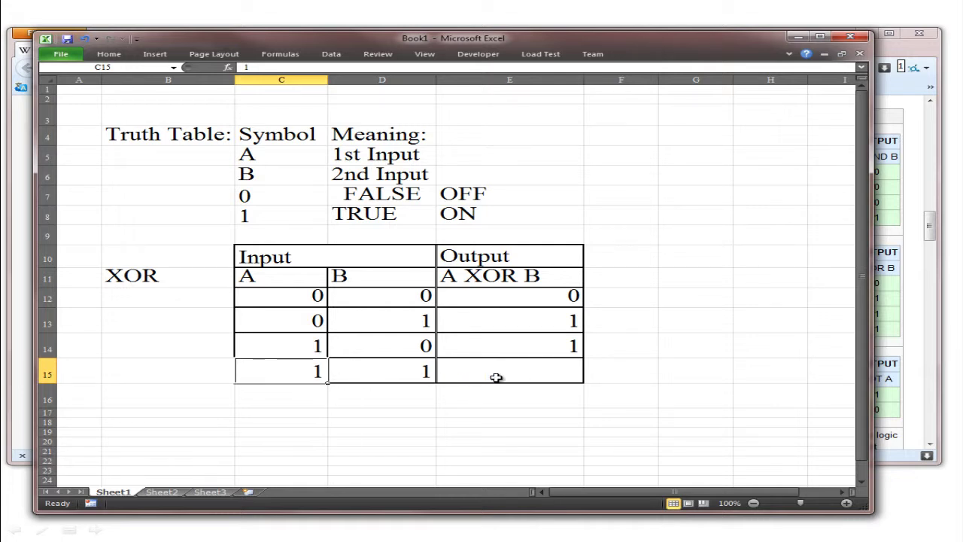
pyautogui.click(552, 376)
pyautogui.write('0')
pyautogui.click(702, 372)
pyautogui.click(930, 226)
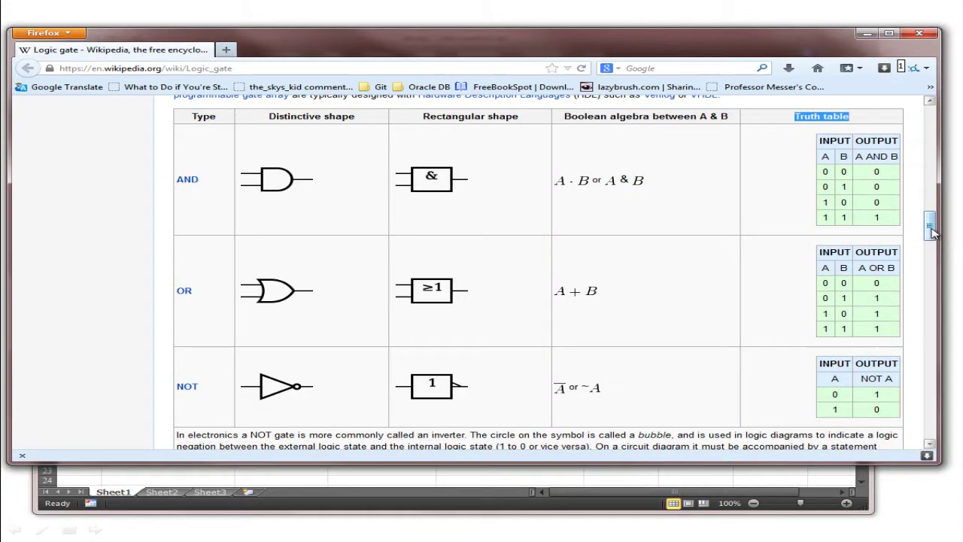
pyautogui.moveTo(931, 230); pyautogui.dragTo(933, 273)
pyautogui.scroll(-5, 279, 256)
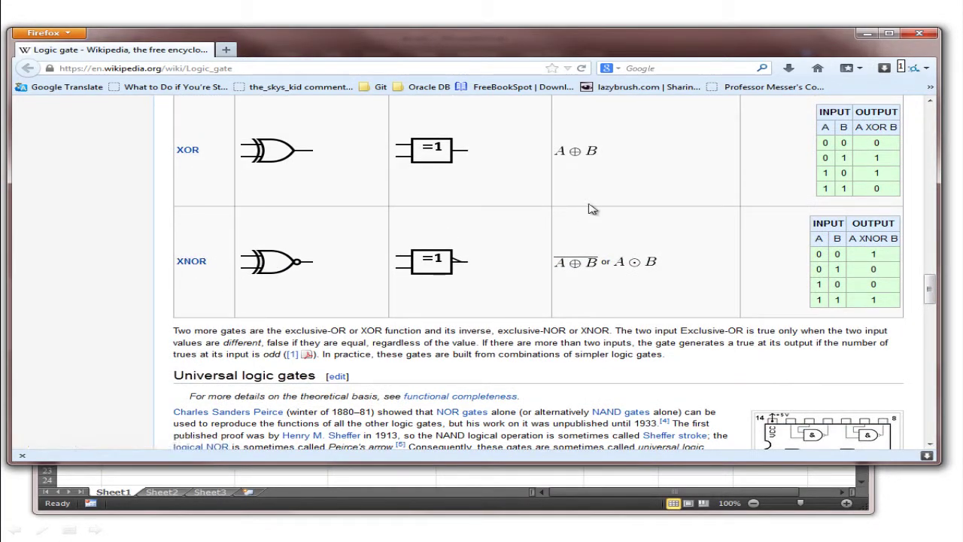
pyautogui.scroll(7, 173, 260)
pyautogui.scroll(2, 249, 280)
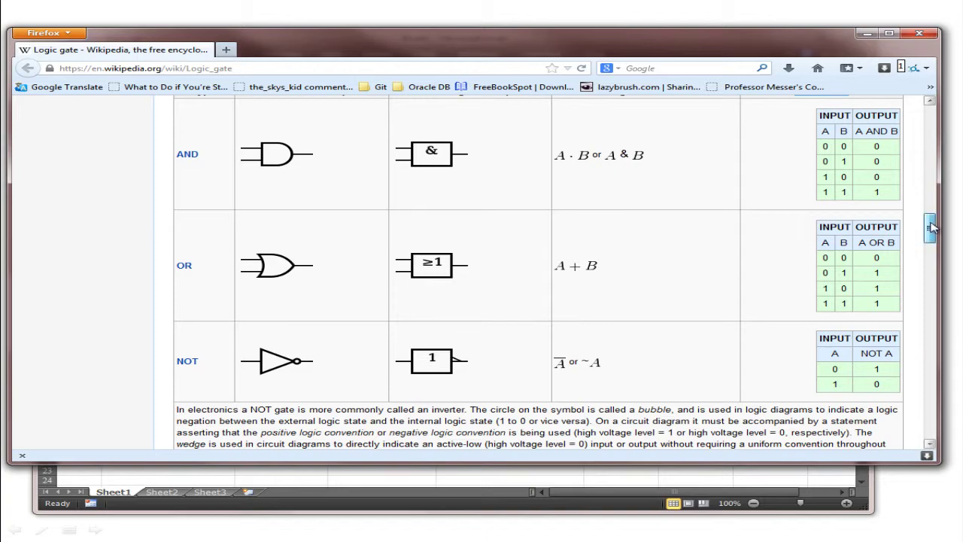
pyautogui.moveTo(932, 226); pyautogui.dragTo(932, 193)
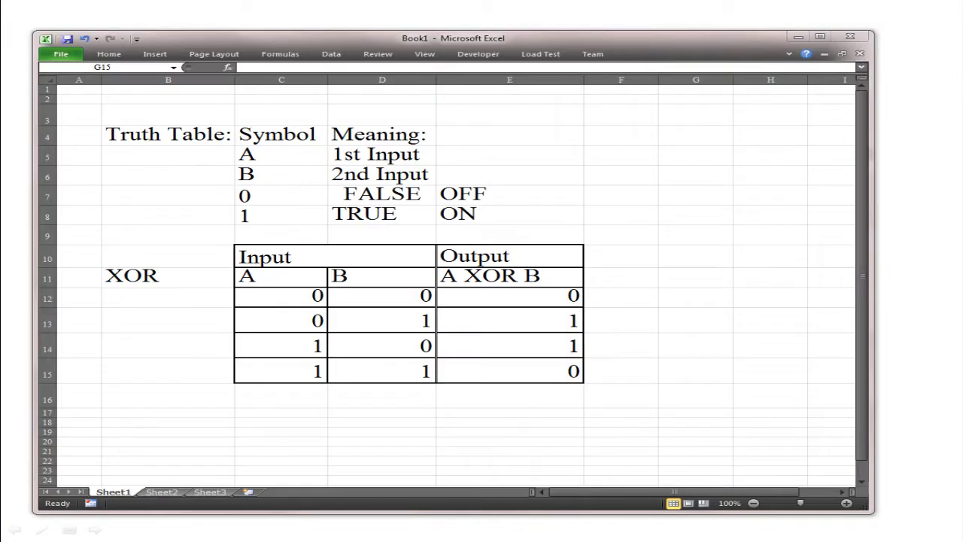